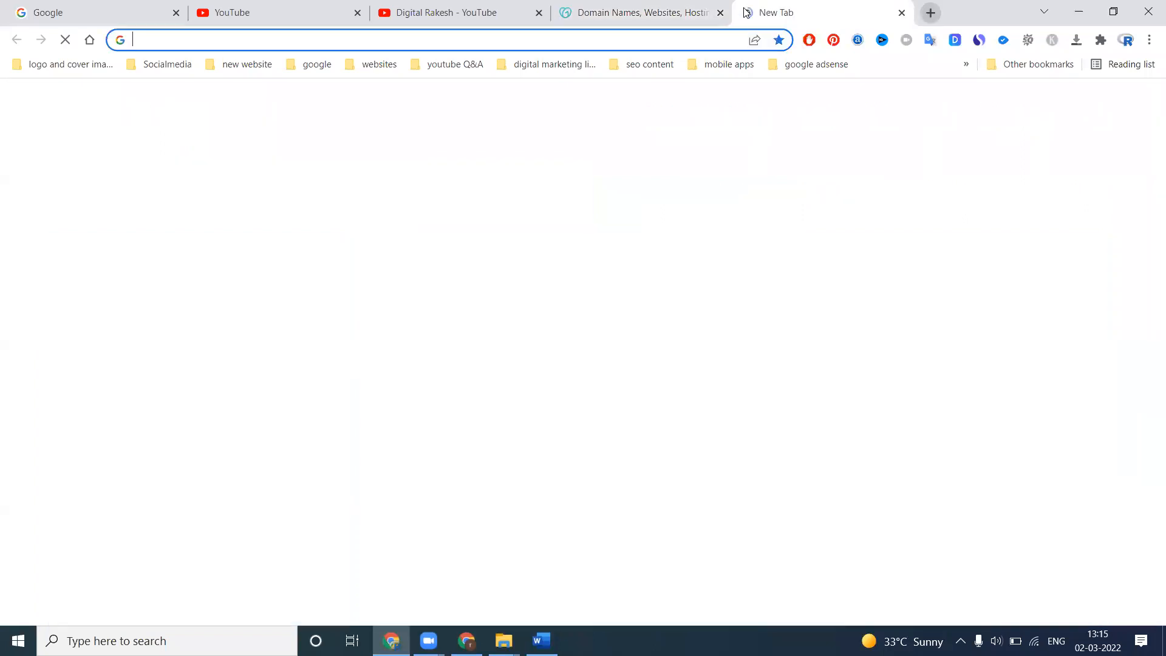
- Load milesweb.in and look over the uploaded videos on the digital marketing YouTube channel
key(Return)
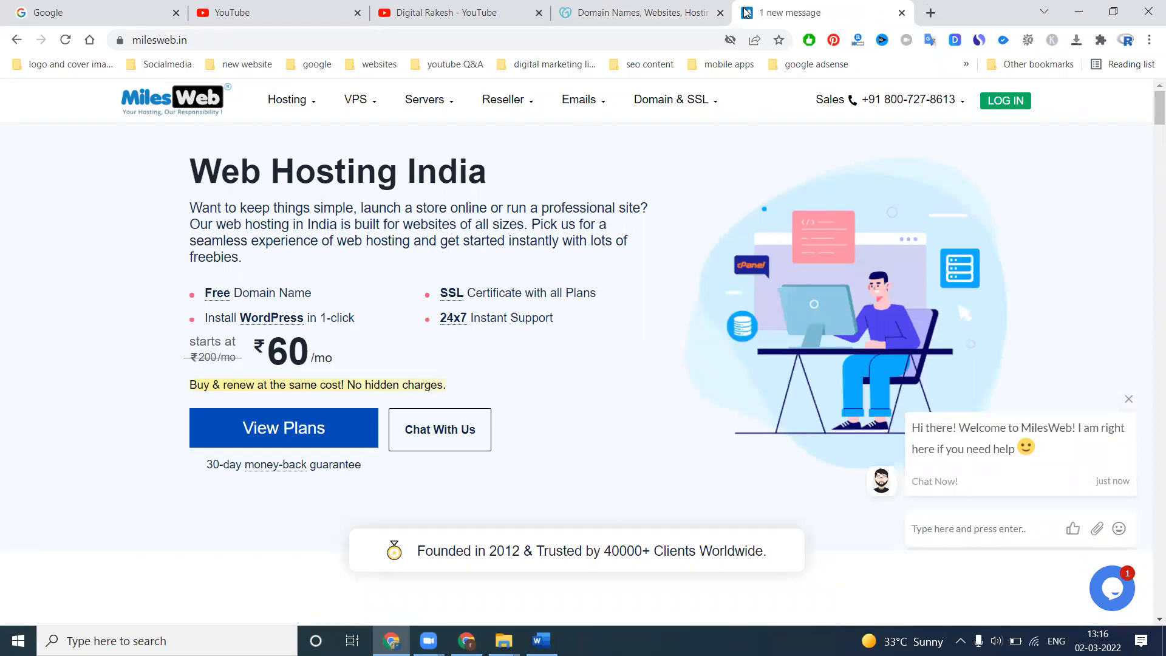
click(465, 11)
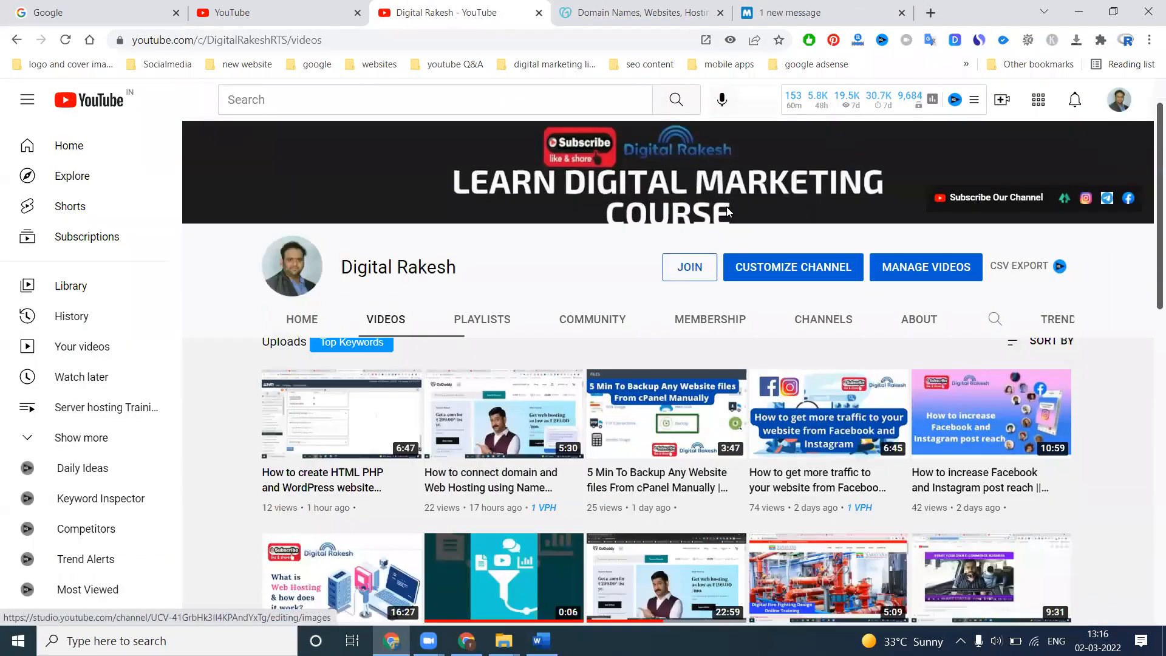
scroll(727, 210, down, 3)
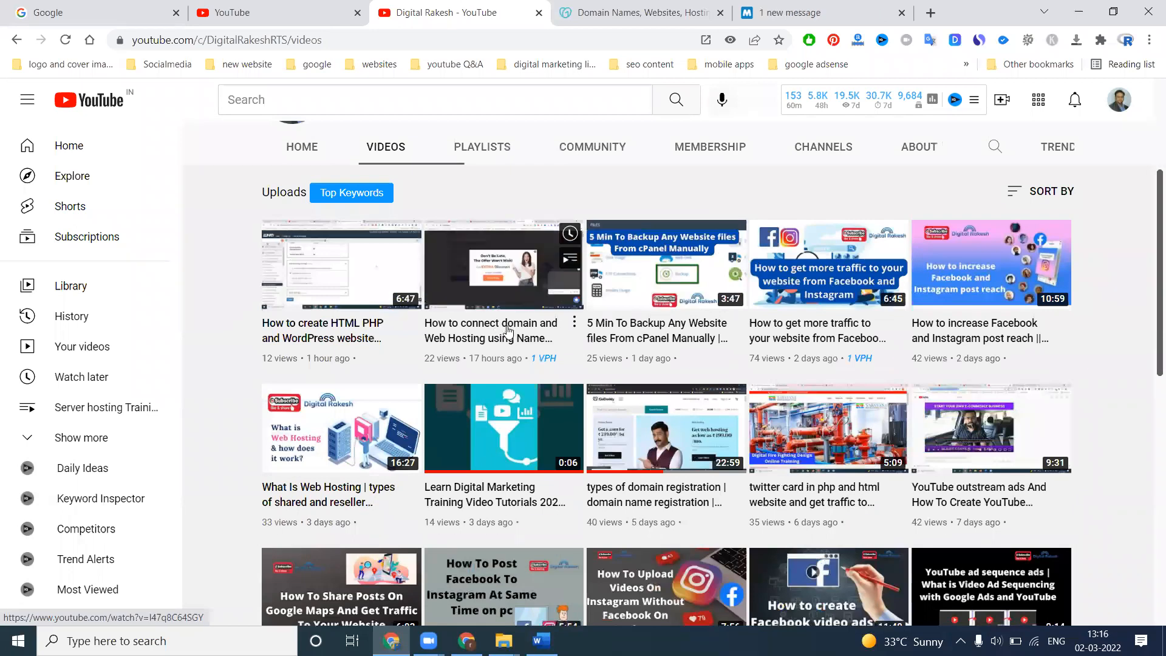
- Open the My Products page of the signed-in GoDaddy account
click(671, 11)
click(1039, 114)
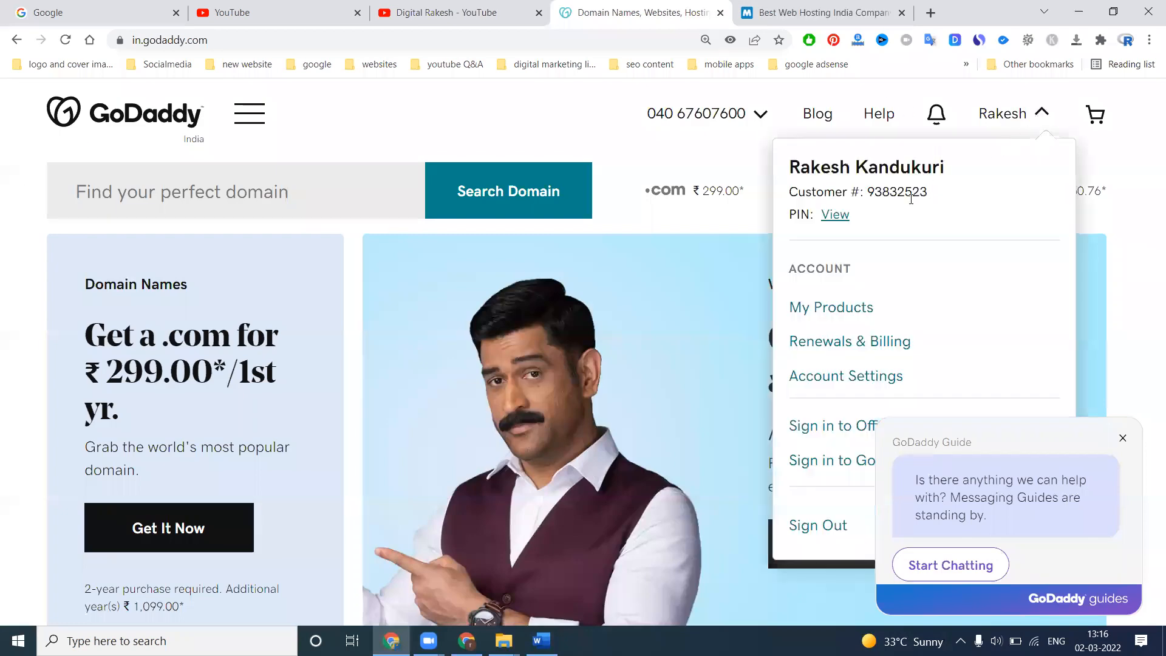
click(852, 308)
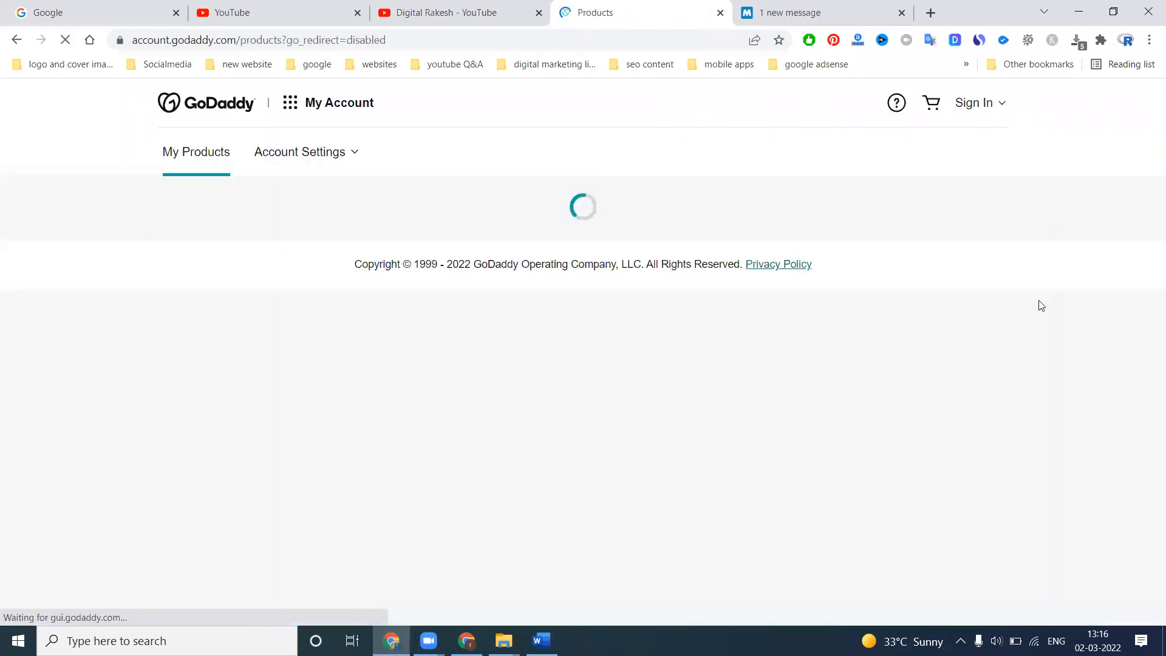
- Expand the account's product list until all of its domains are loaded
scroll(1065, 266, down, 10)
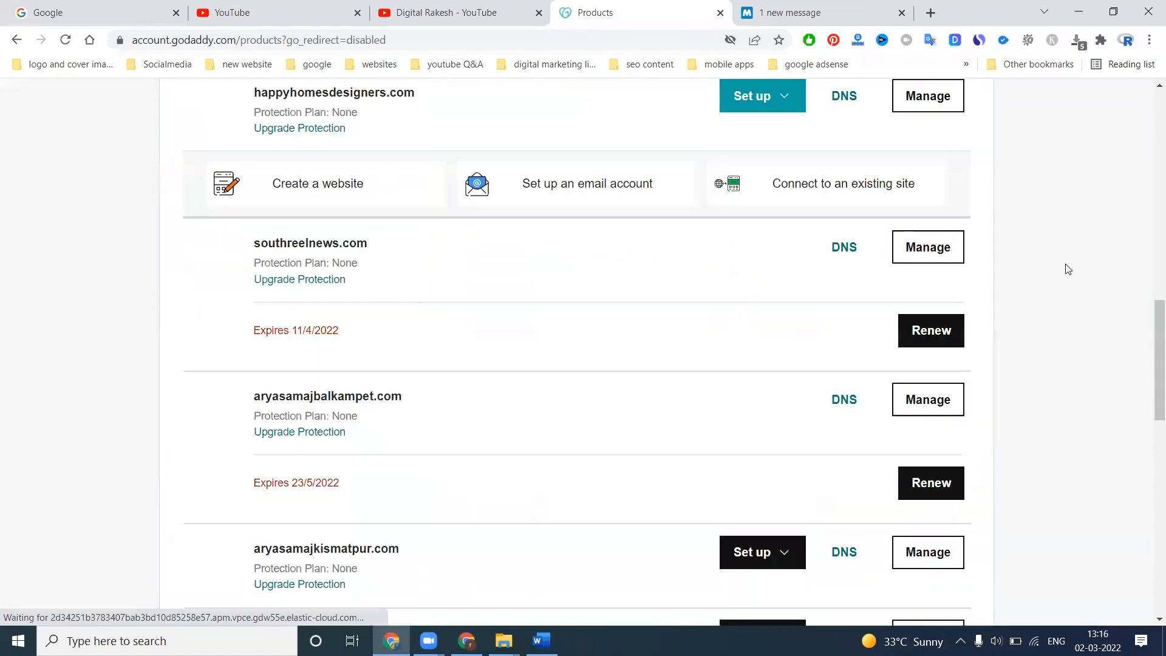
scroll(1065, 266, down, 5)
click(593, 403)
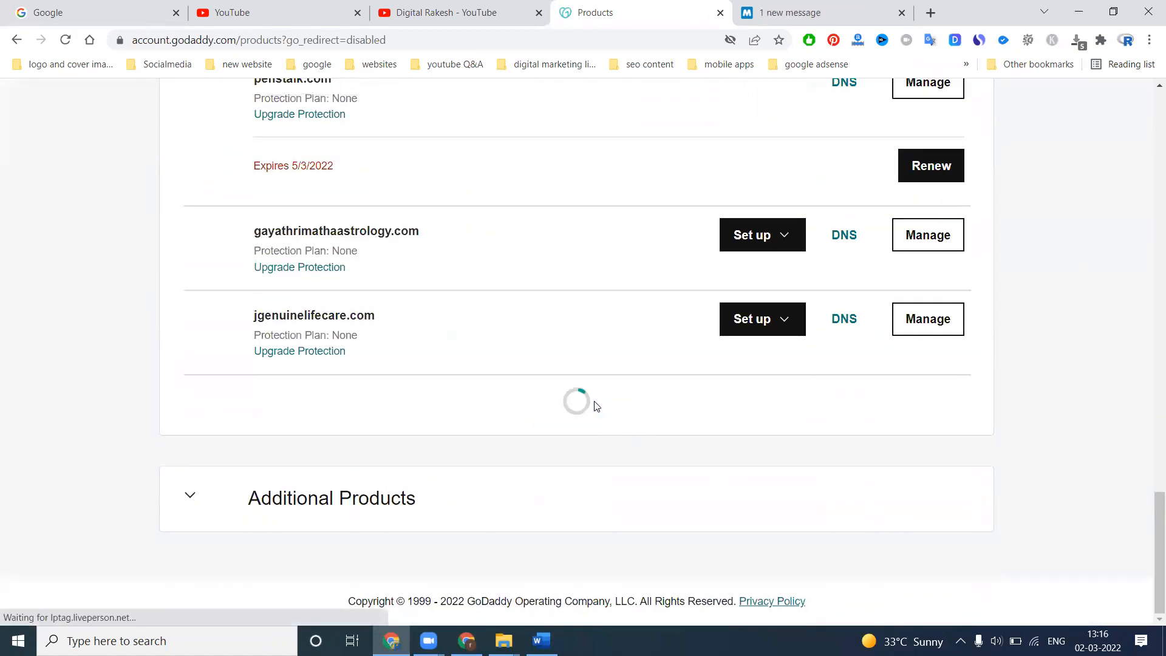
scroll(609, 328, down, 4)
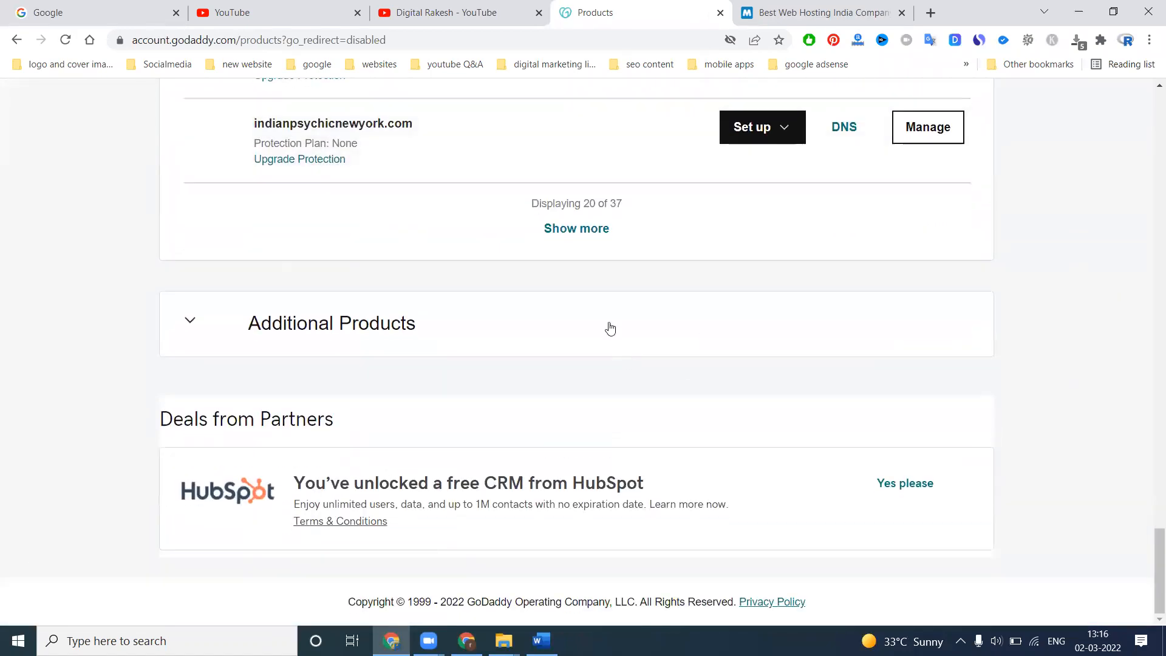
click(594, 236)
scroll(587, 236, down, 8)
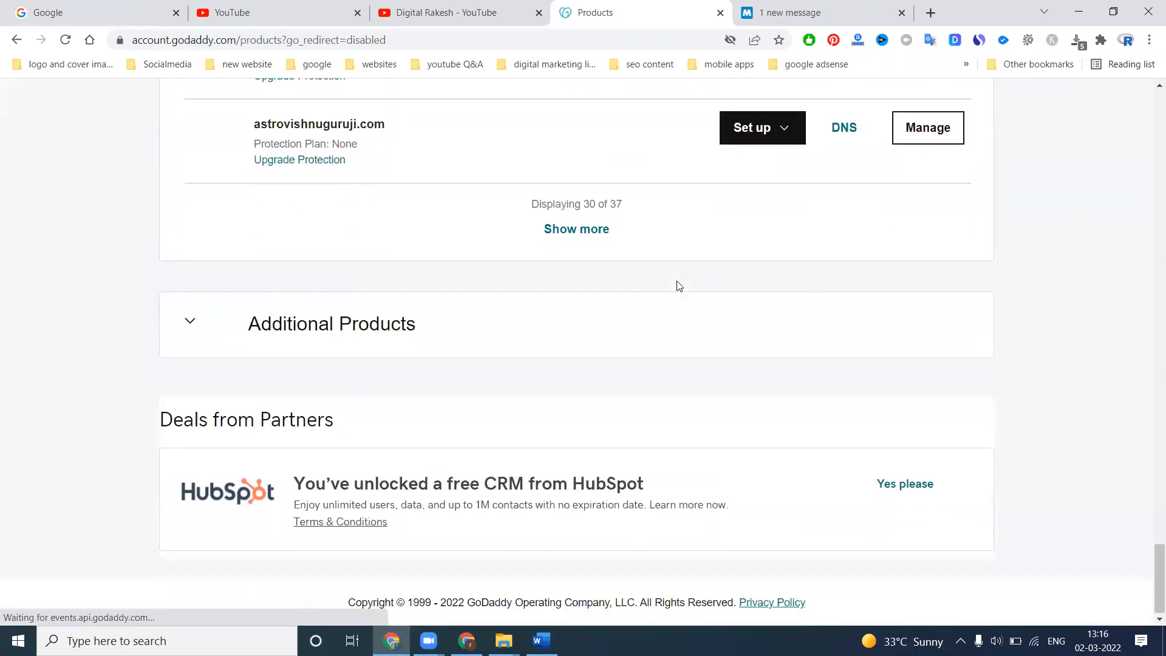
click(587, 236)
scroll(821, 298, down, 7)
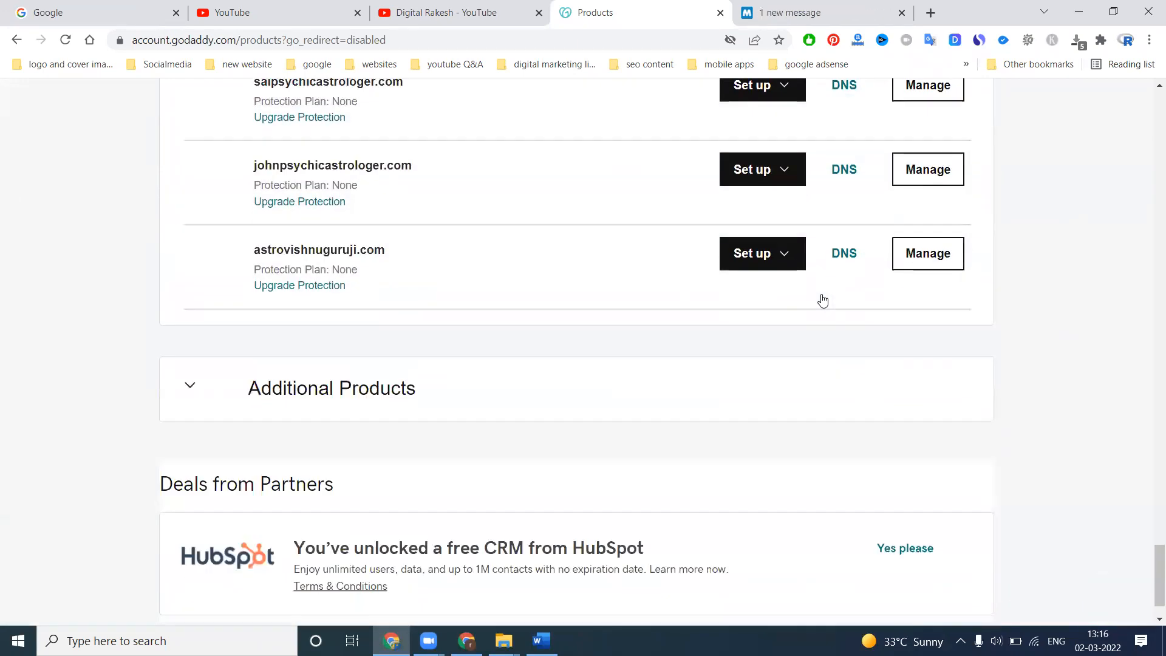
- Open the DNS management page for the domain saipsychicastrologer.com
scroll(314, 232, up, 2)
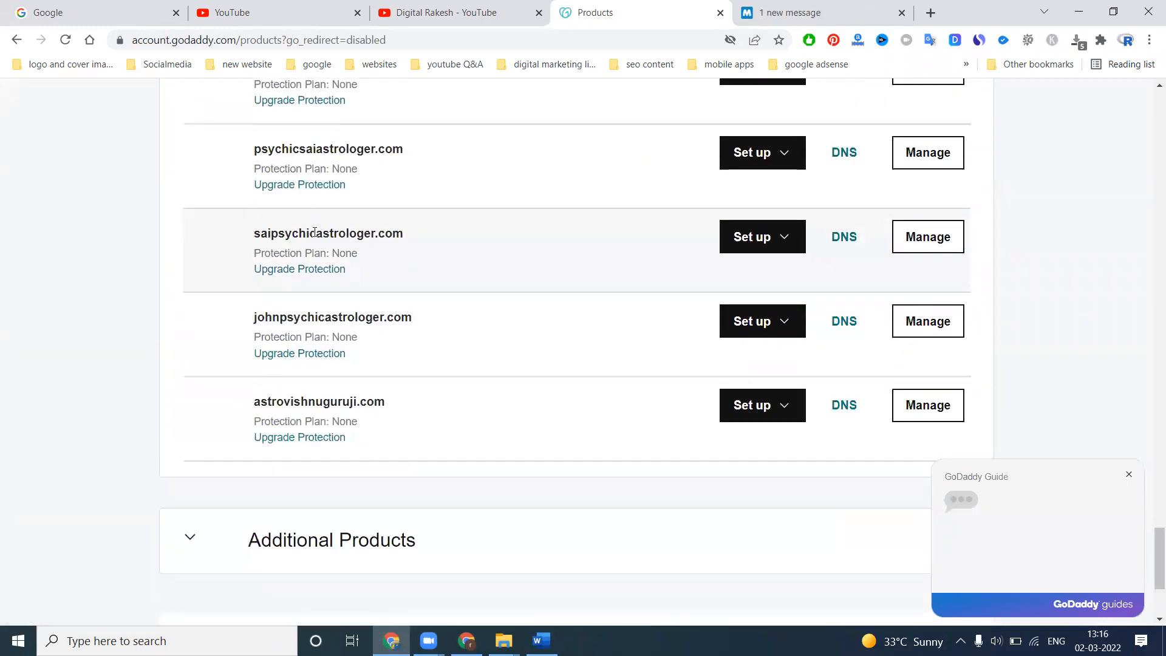
double_click(314, 233)
click(851, 238)
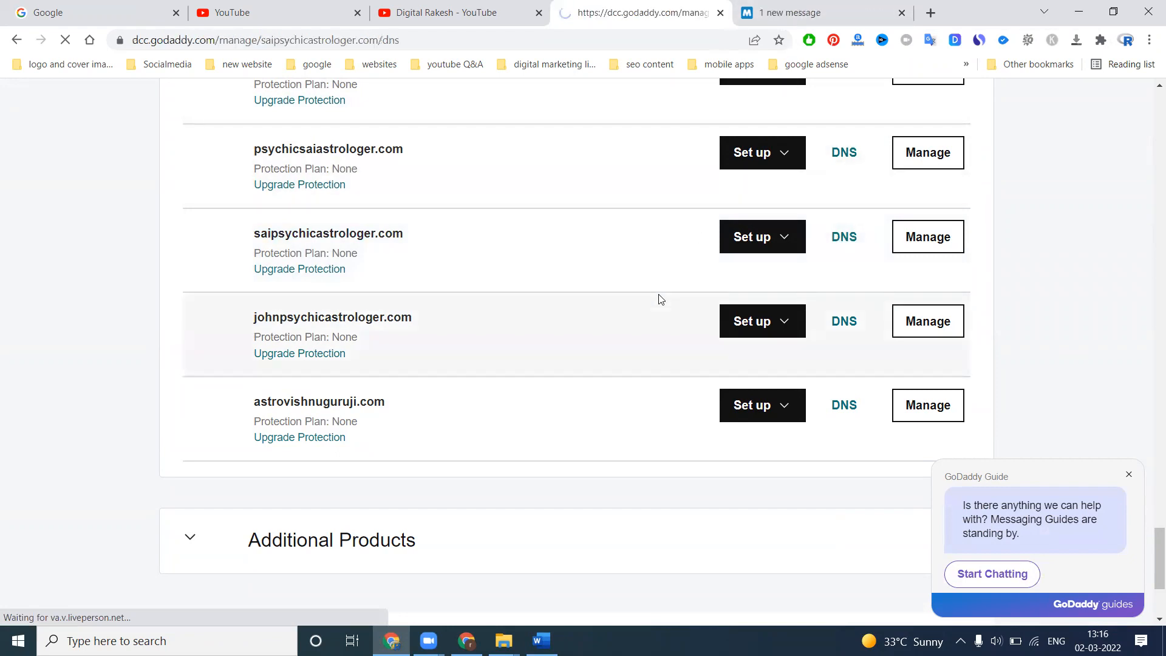
scroll(461, 323, down, 2)
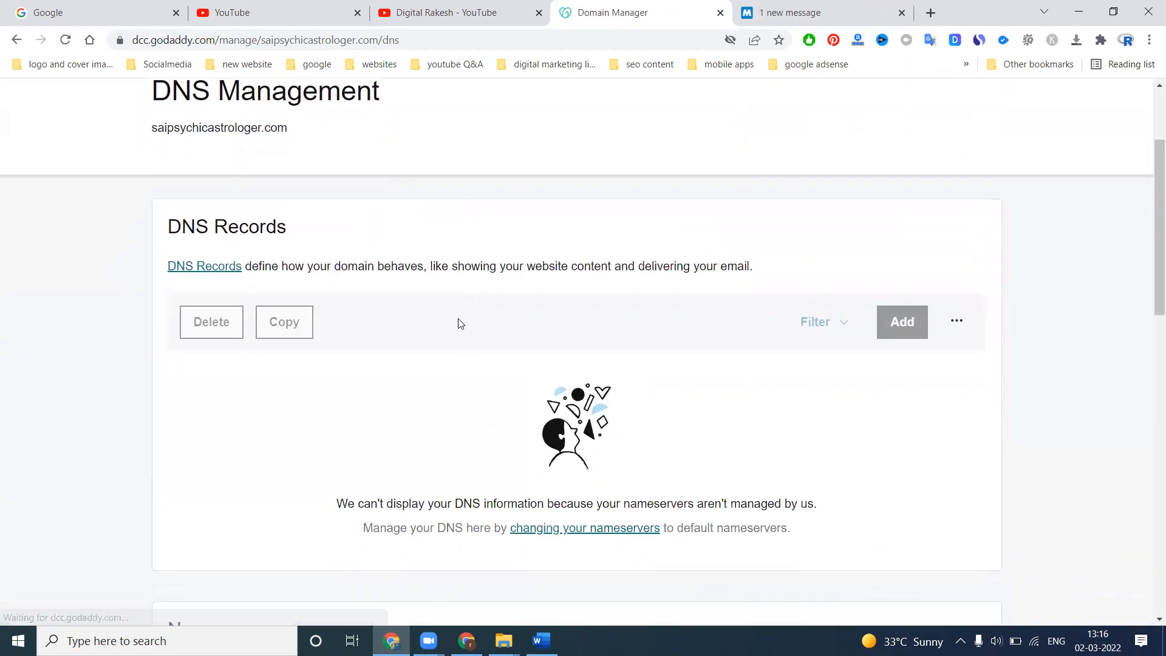
- Copy the domain name saipsychicastrologer.com and load it in a new tab to check its website
triple_click(253, 128)
key(ctrl+c)
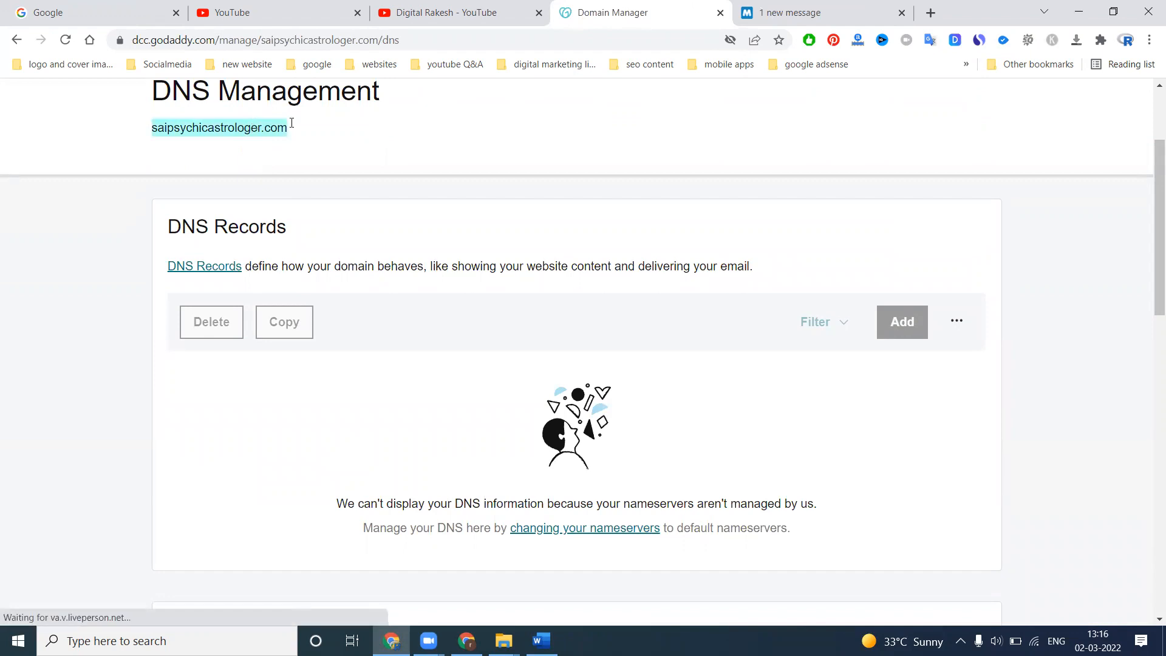
click(931, 13)
key(ctrl+v)
key(Return)
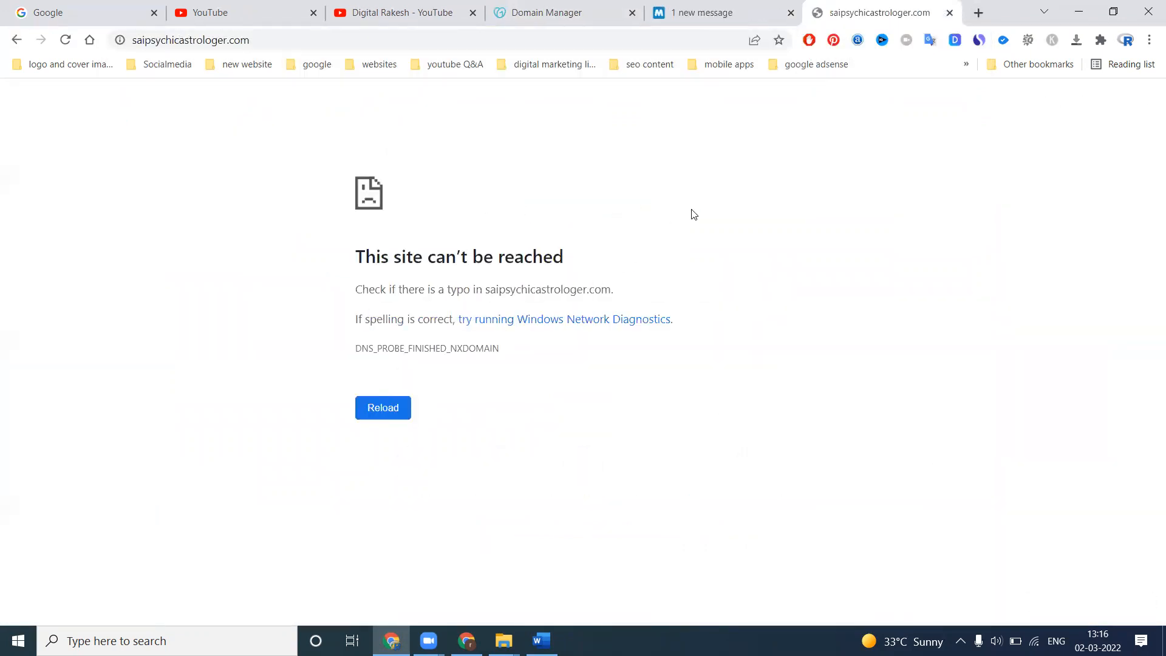
- Close the saipsychicastrologer.com tab, view psychicsaiastrologer.com in a new tab as a comparison, and close it again
click(950, 13)
key(ctrl+t)
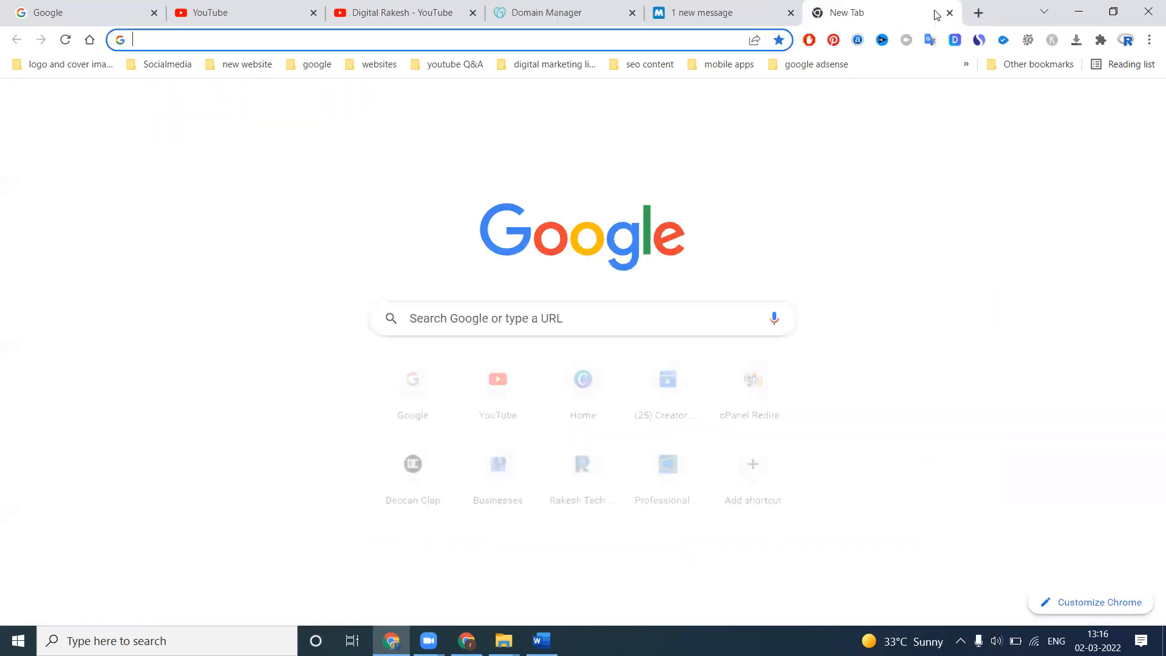
text(ps)
key(Return)
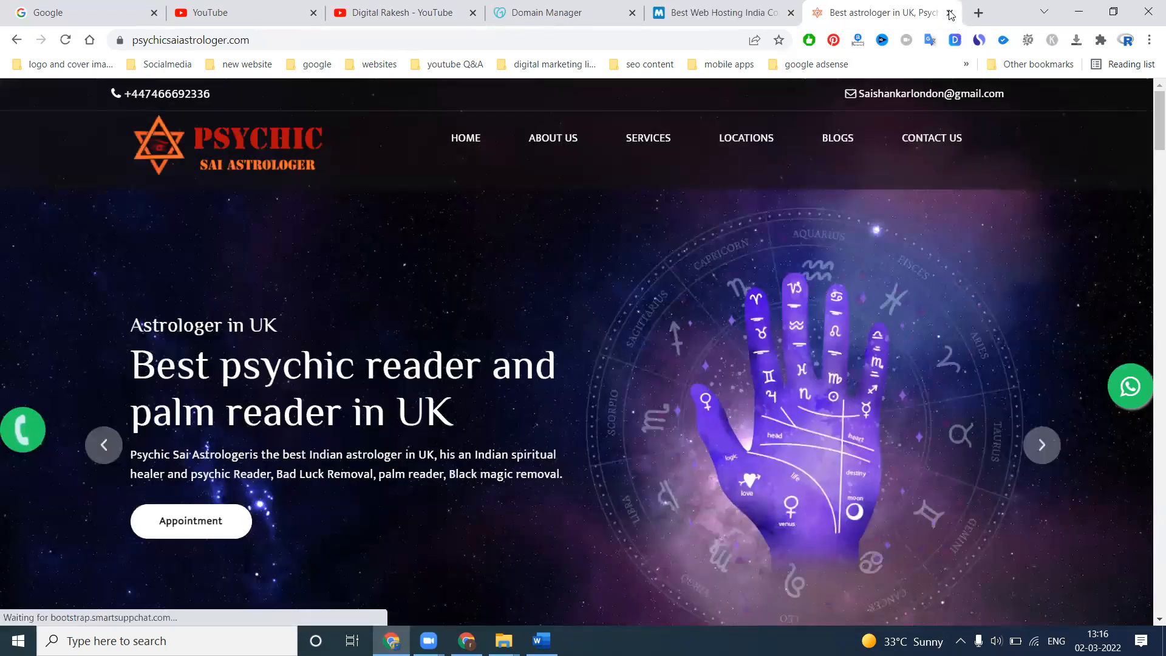
click(951, 13)
- Review the nameservers of saipsychicastrologer.com, and load the copied domain in a new tab
scroll(366, 343, down, 9)
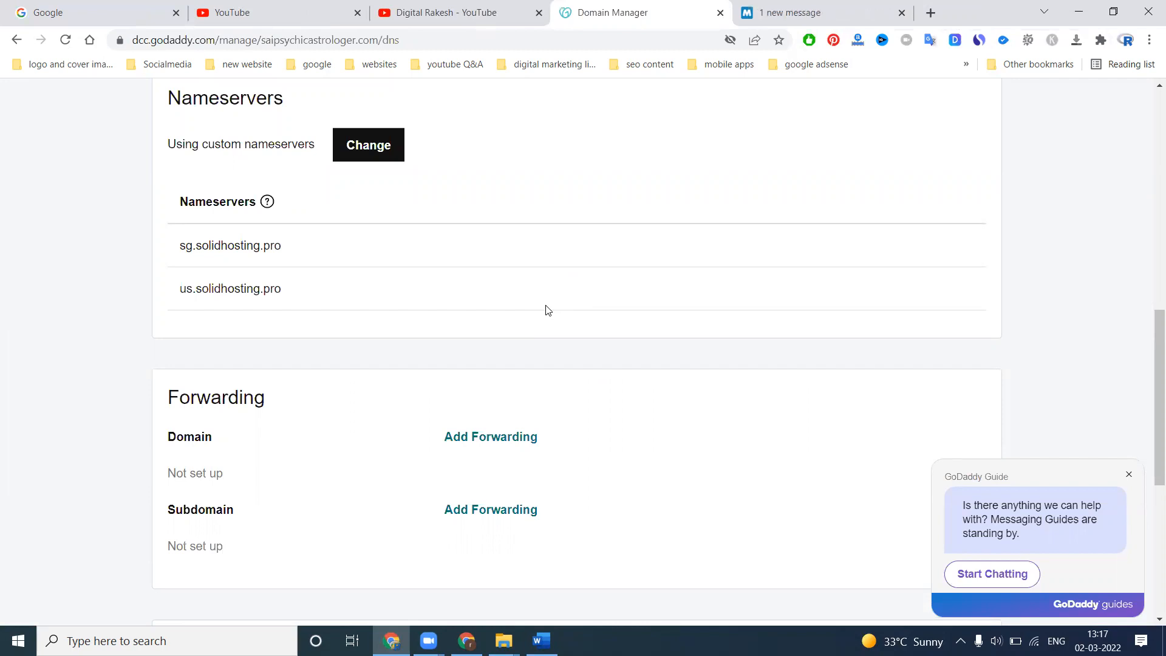
scroll(520, 229, up, 9)
right_click(224, 128)
click(246, 139)
click(932, 12)
key(ctrl+v)
key(Return)
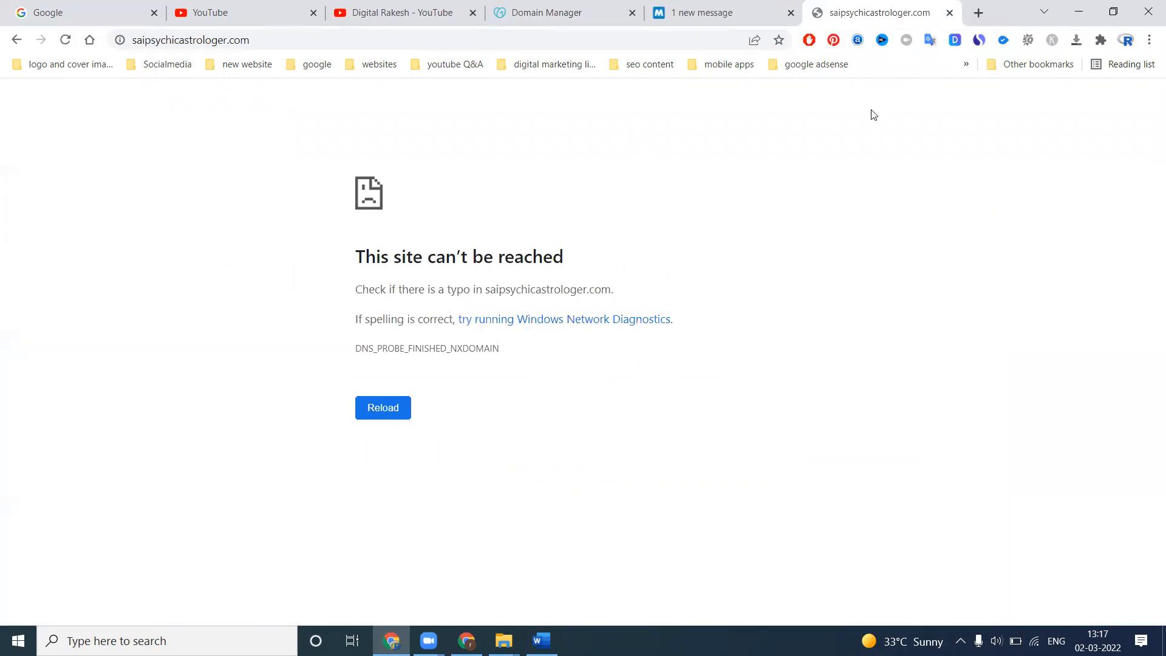
- Look through the hosting and reseller plan categories on the MilesWeb site
click(741, 12)
mouse_move(285, 104)
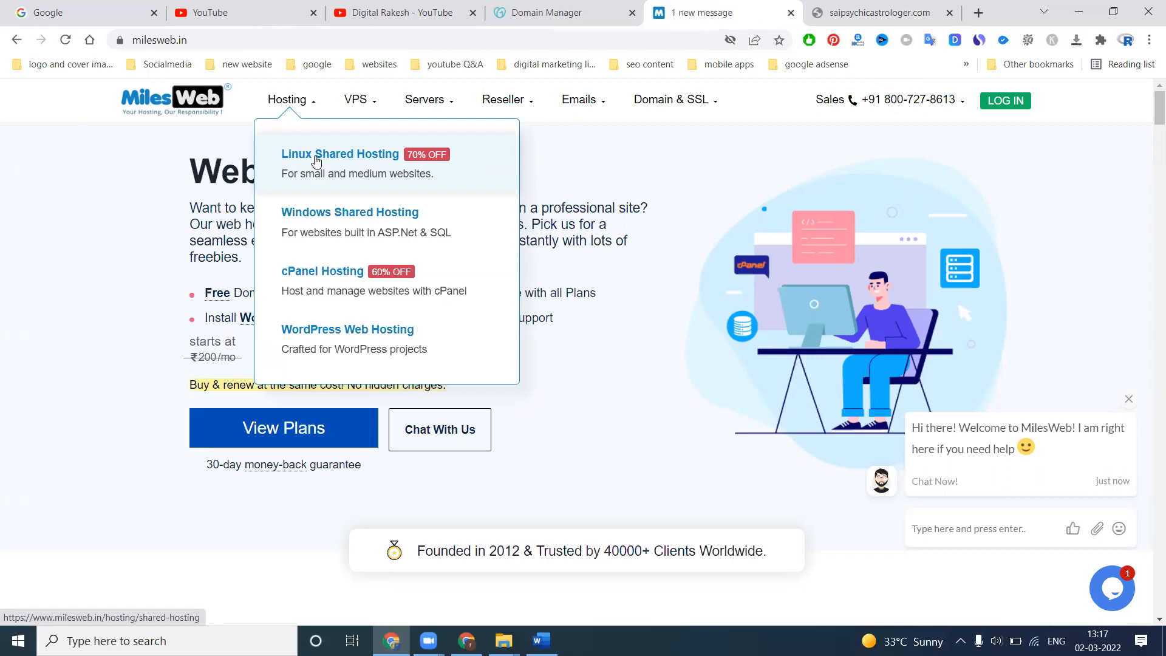
mouse_move(484, 100)
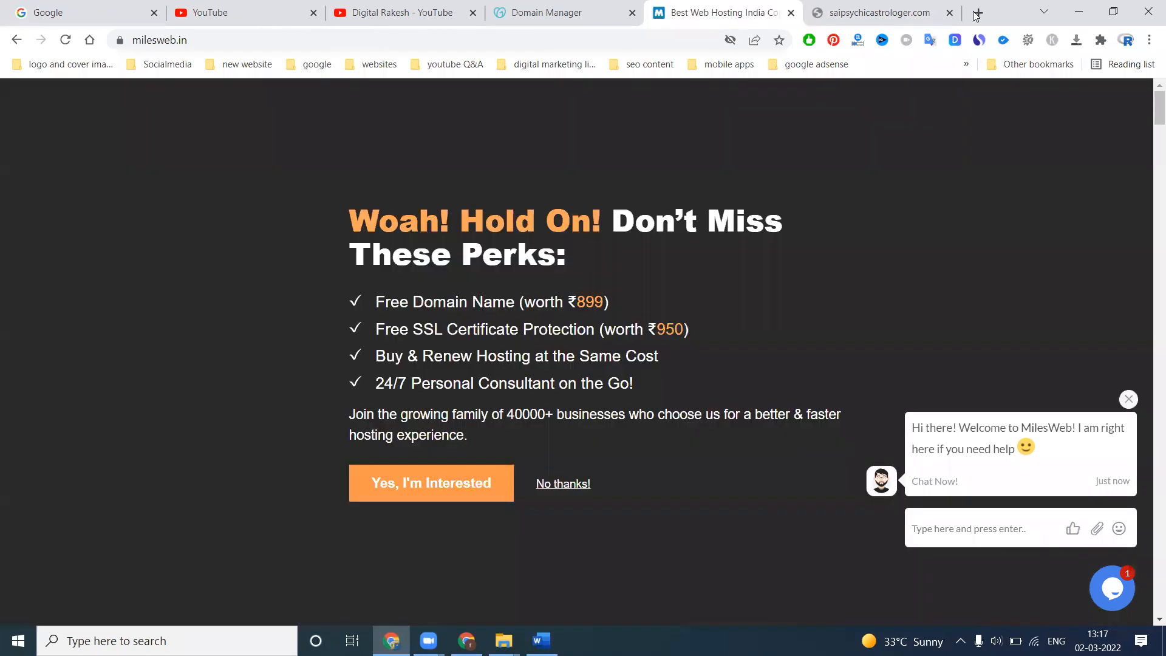
- Open the WHM server control panel in a new tab
click(976, 13)
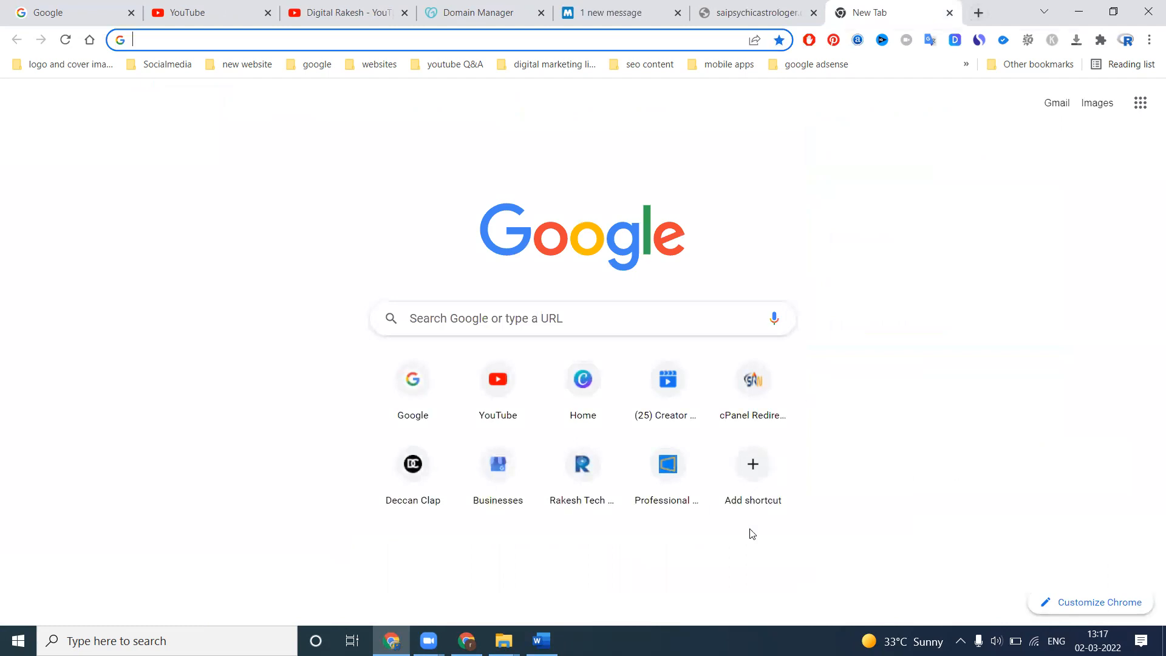
click(722, 622)
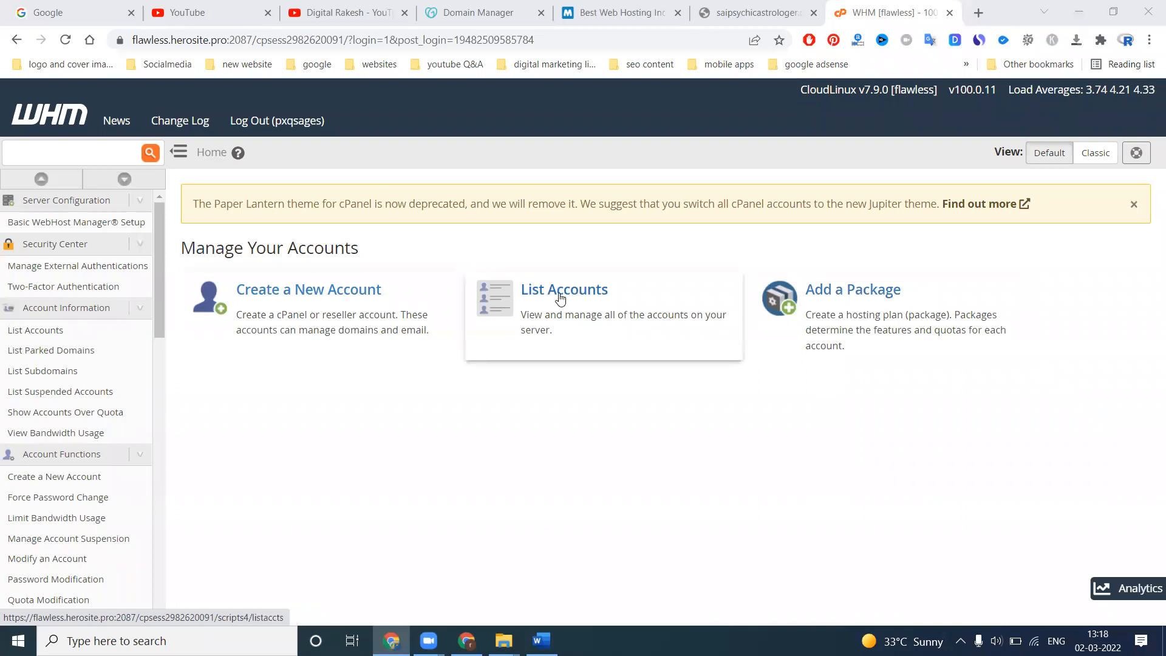
- Examine the name and the .com extension in the web address of saipsychicastrologer.com
click(741, 12)
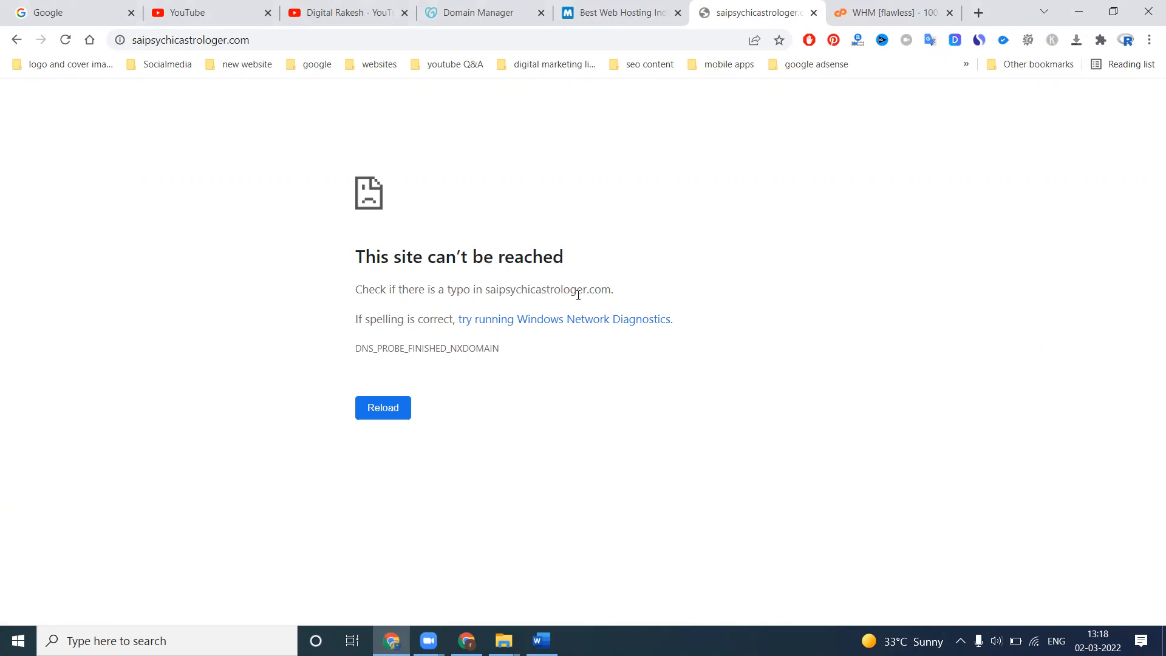
click(261, 39)
click(264, 37)
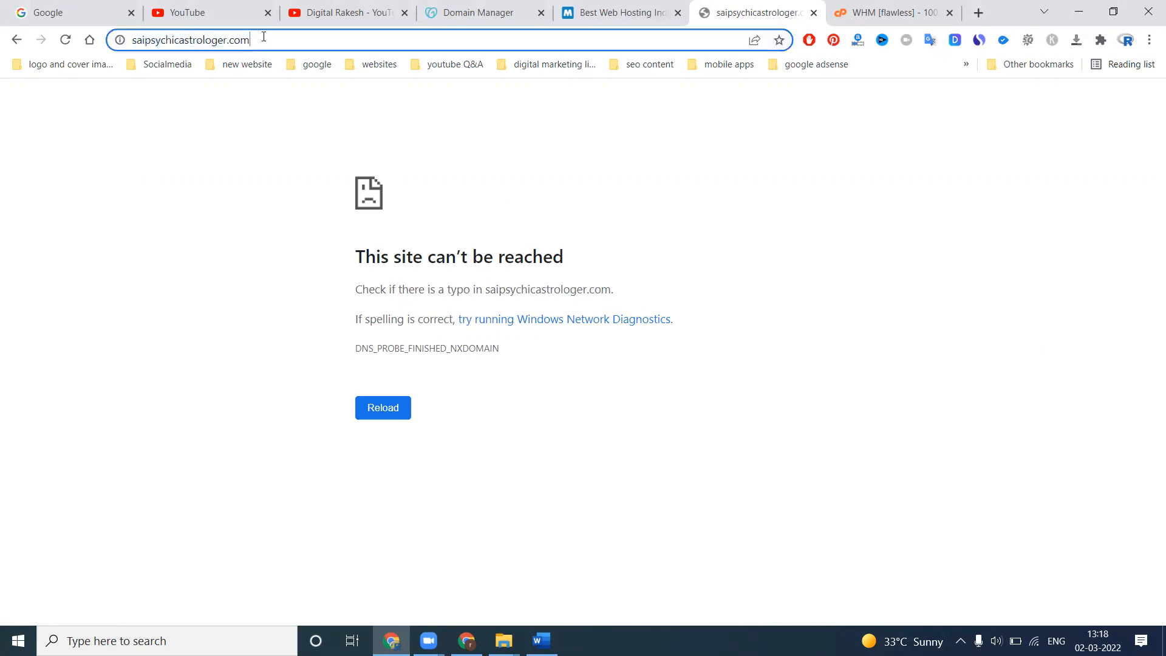
triple_click(220, 40)
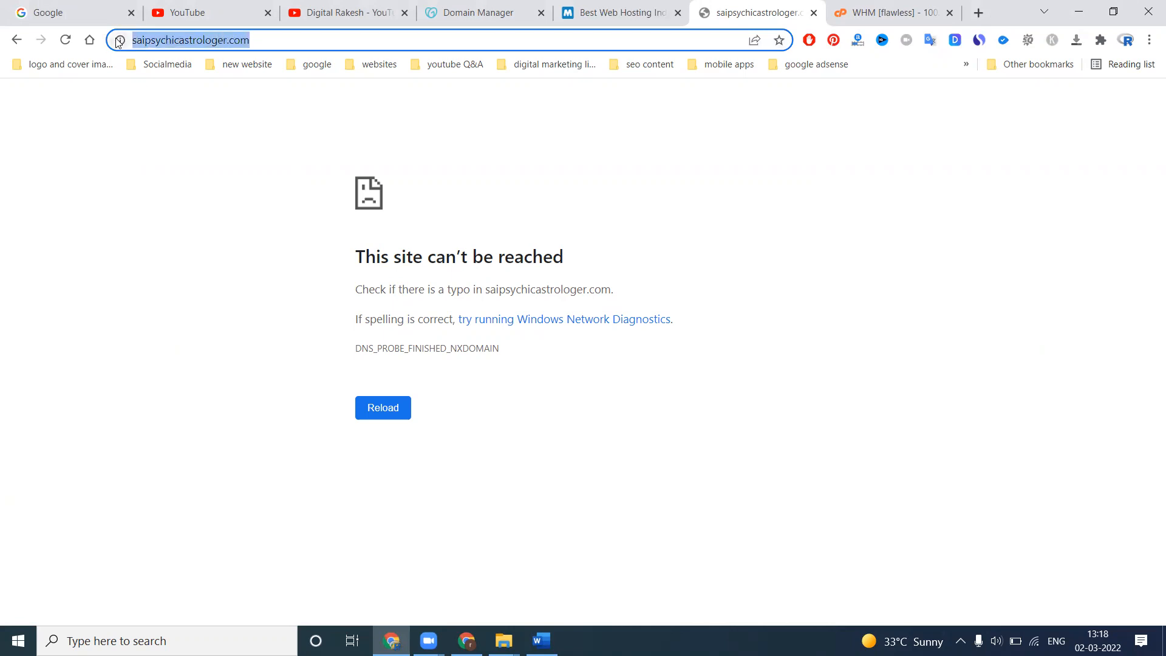
click(212, 40)
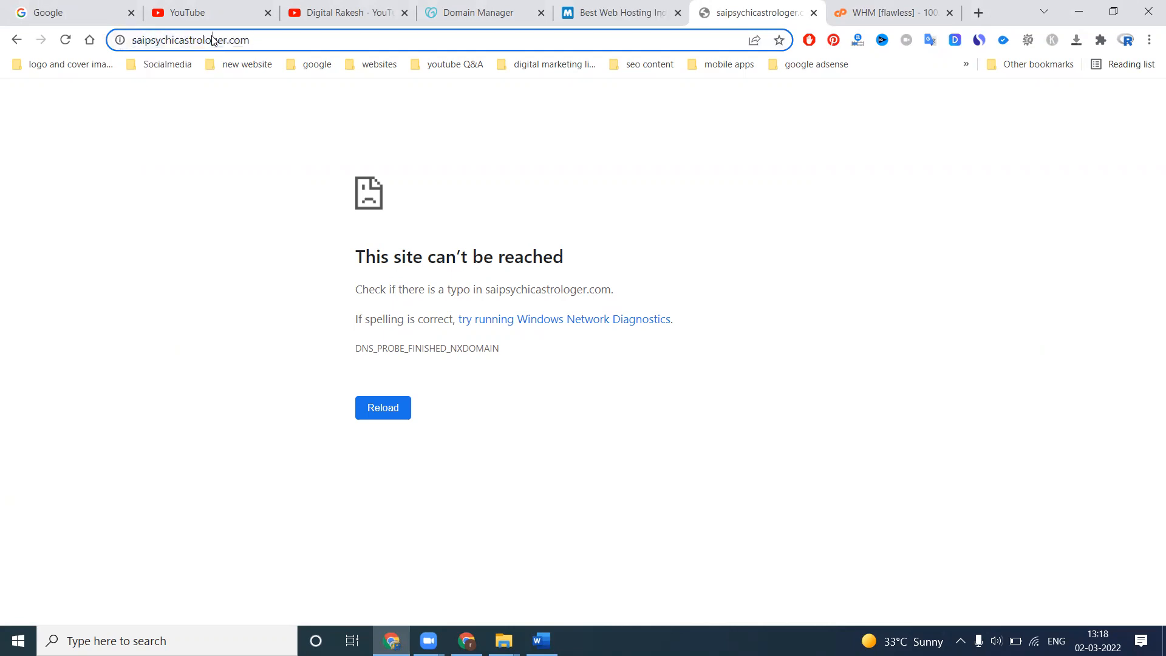
key(Left)
key(Left)
key(Left)
double_click(237, 39)
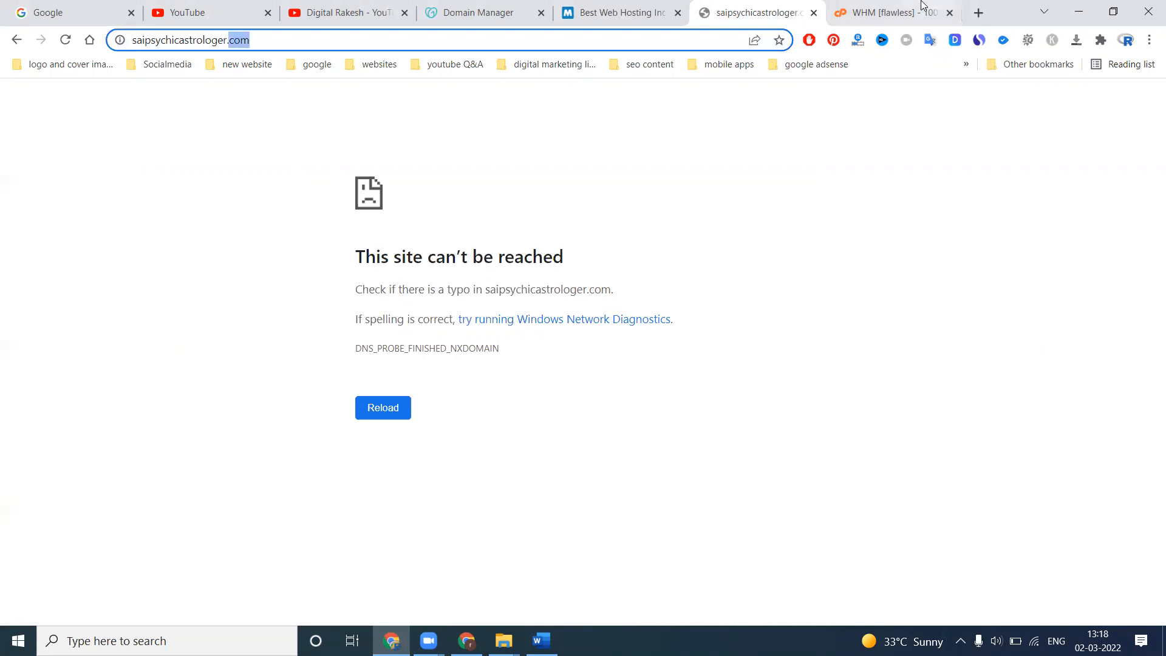
- Open WHM's Create a New Account form and paste the copied address of saipsychicastrologer.com as the domain
key(ctrl+Tab)
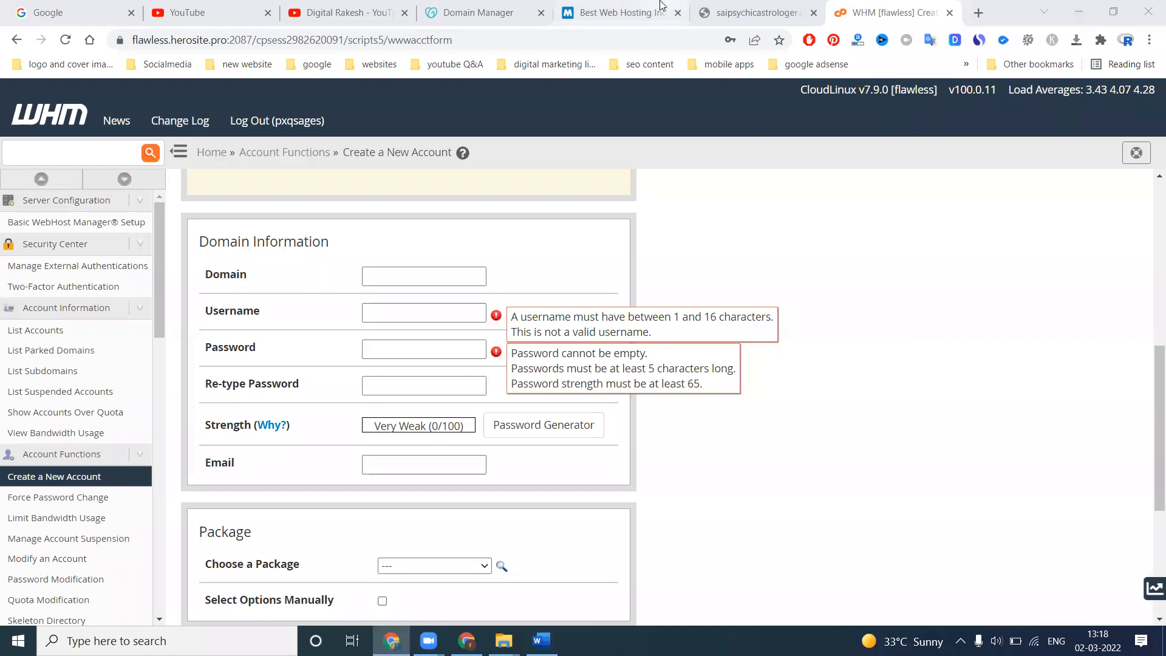
click(753, 12)
drag(249, 40, 134, 46)
click(886, 12)
click(417, 278)
key(ctrl+v)
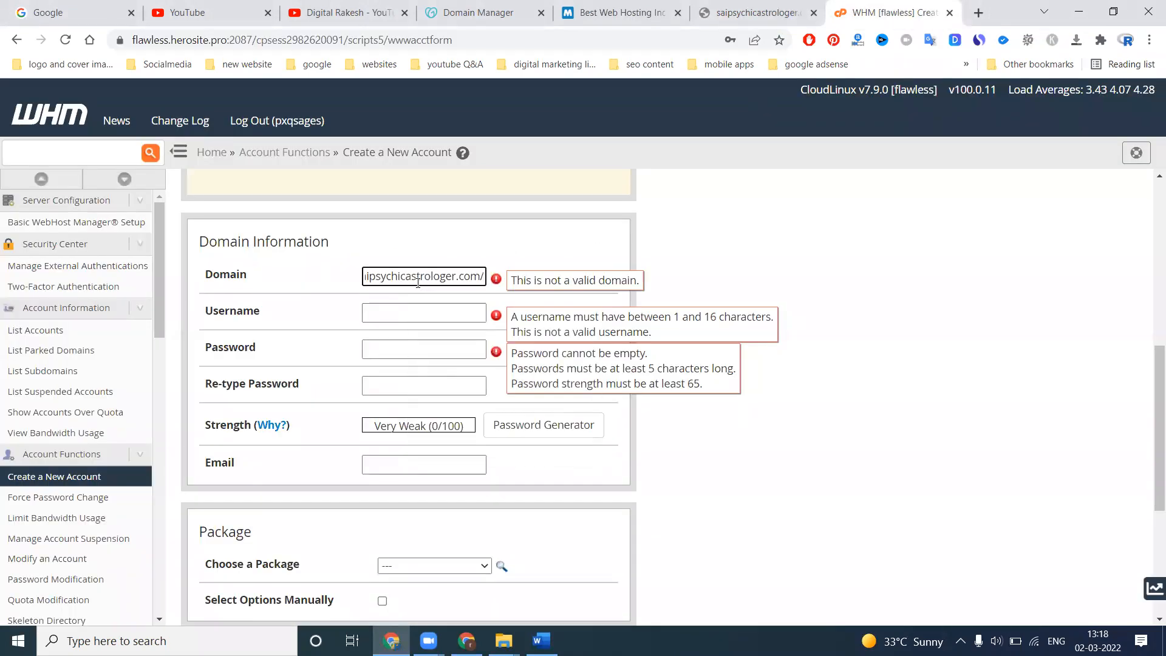
- Trim the pasted domain to saipsychicastrologer.com by removing its protocol prefix and trailing slash
key(BackSpace)
key(Home)
key(Delete)
key(Delete)
key(Delete)
key(Delete)
key(Delete)
key(Delete)
key(Delete)
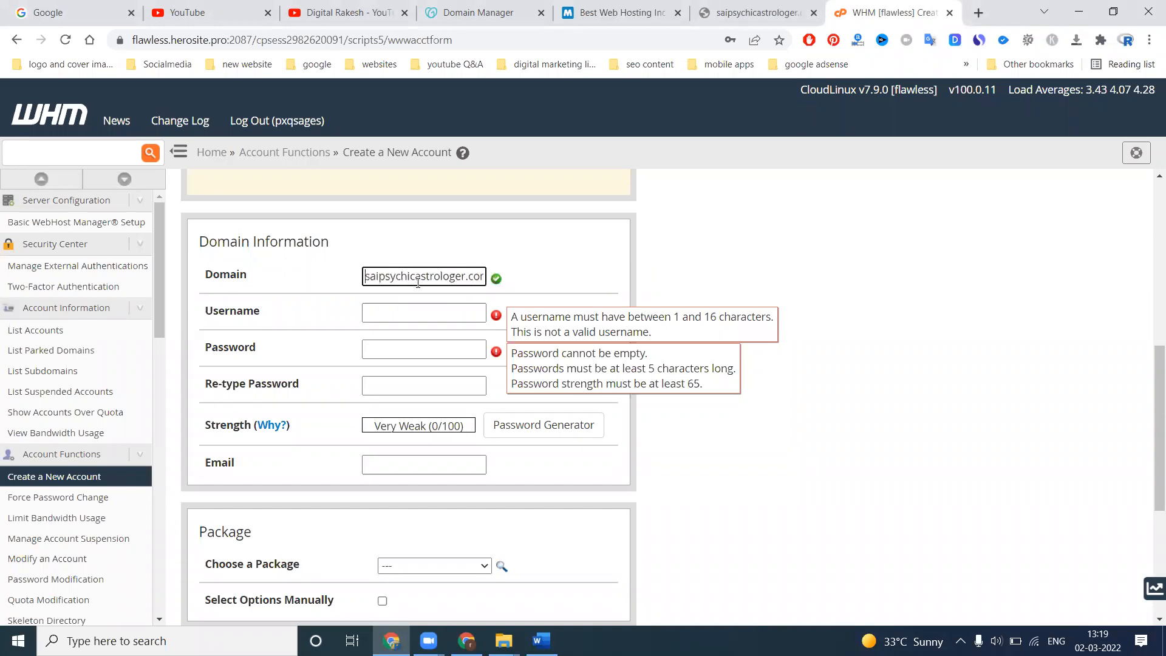
- Fill in the suggested username saipsychicastrol for the account
key(Tab)
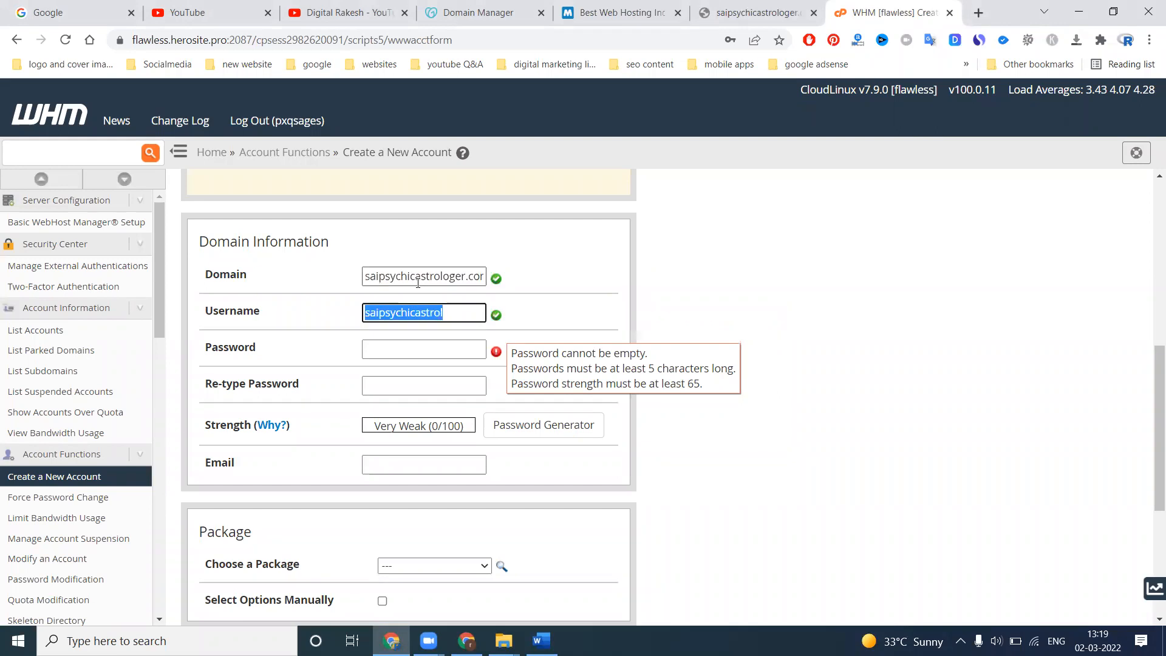
click(469, 309)
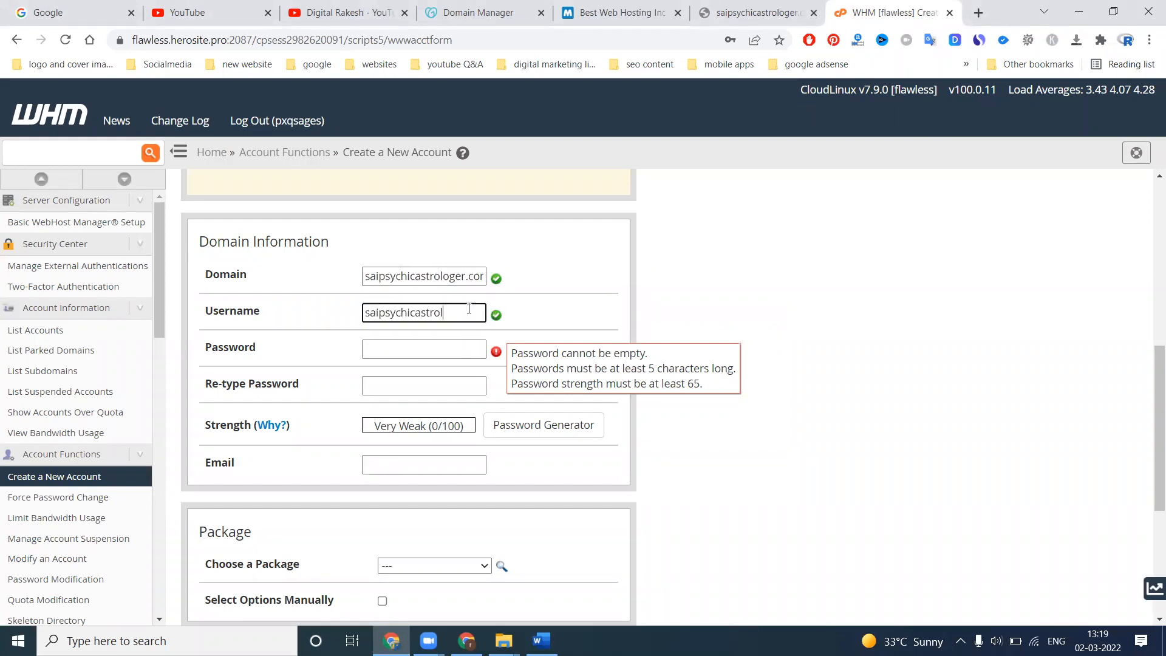
click(429, 349)
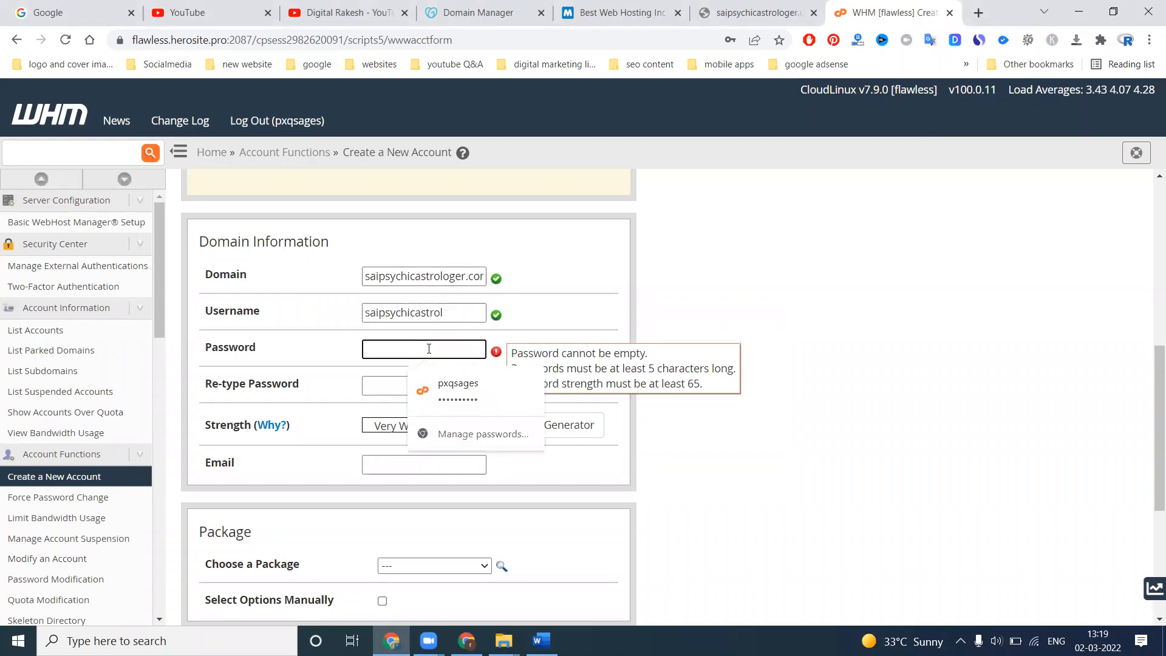
text(sa•••••)
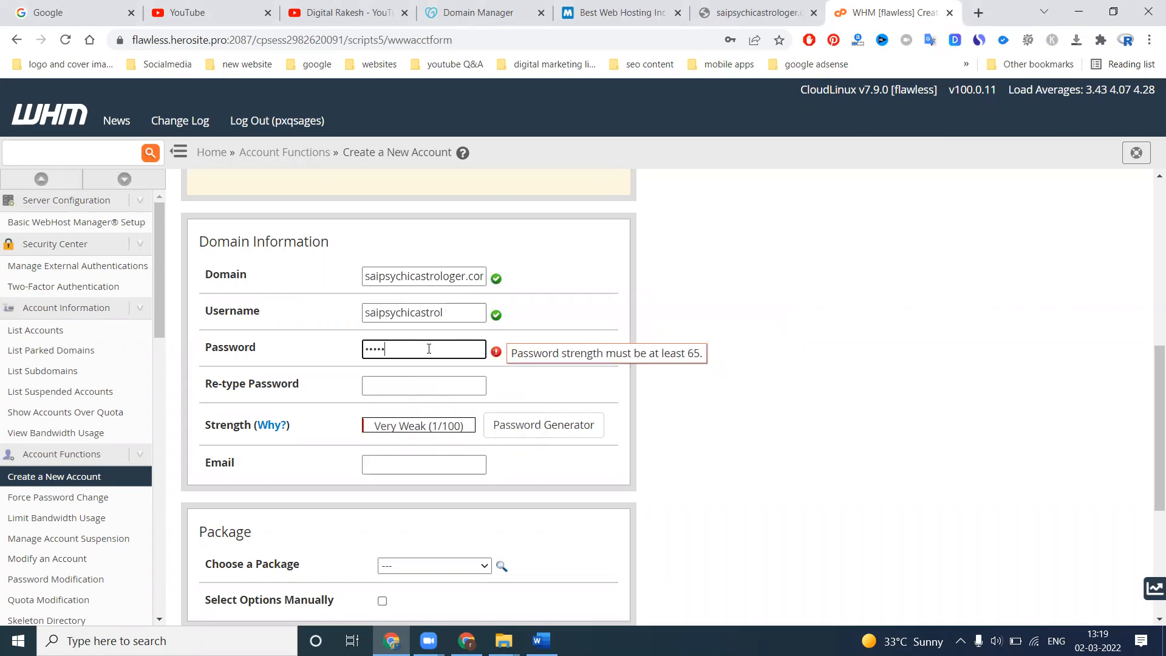
text(••••)
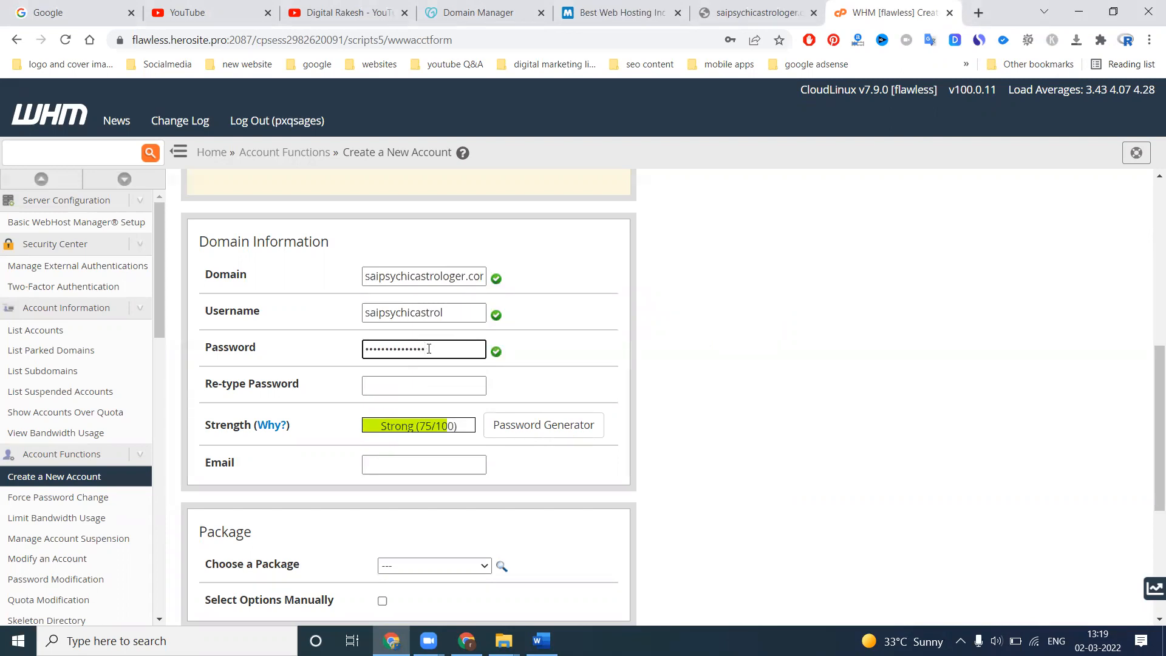
key(BackSpace)
key(BackSpace)
key(BackSpace)
key(BackSpace)
key(BackSpace)
key(BackSpace)
key(BackSpace)
key(BackSpace)
key(BackSpace)
key(BackSpace)
key(BackSpace)
key(BackSpace)
key(BackSpace)
key(BackSpace)
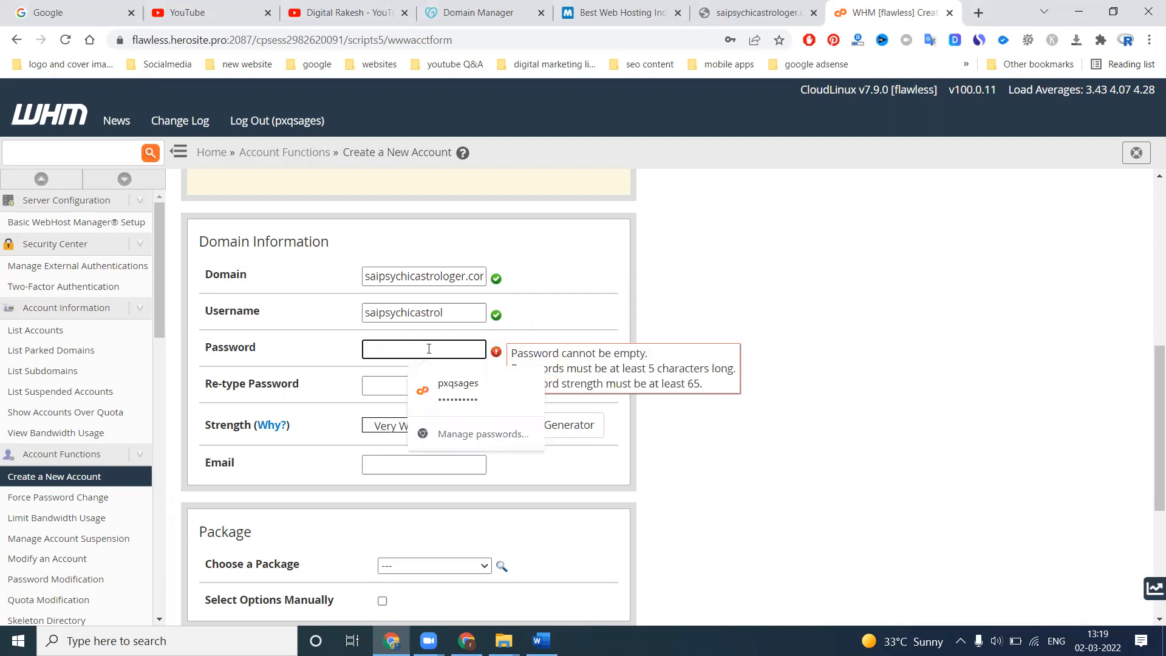
- Enter the account password and repeat it in the Re-type Password field
text(••••)
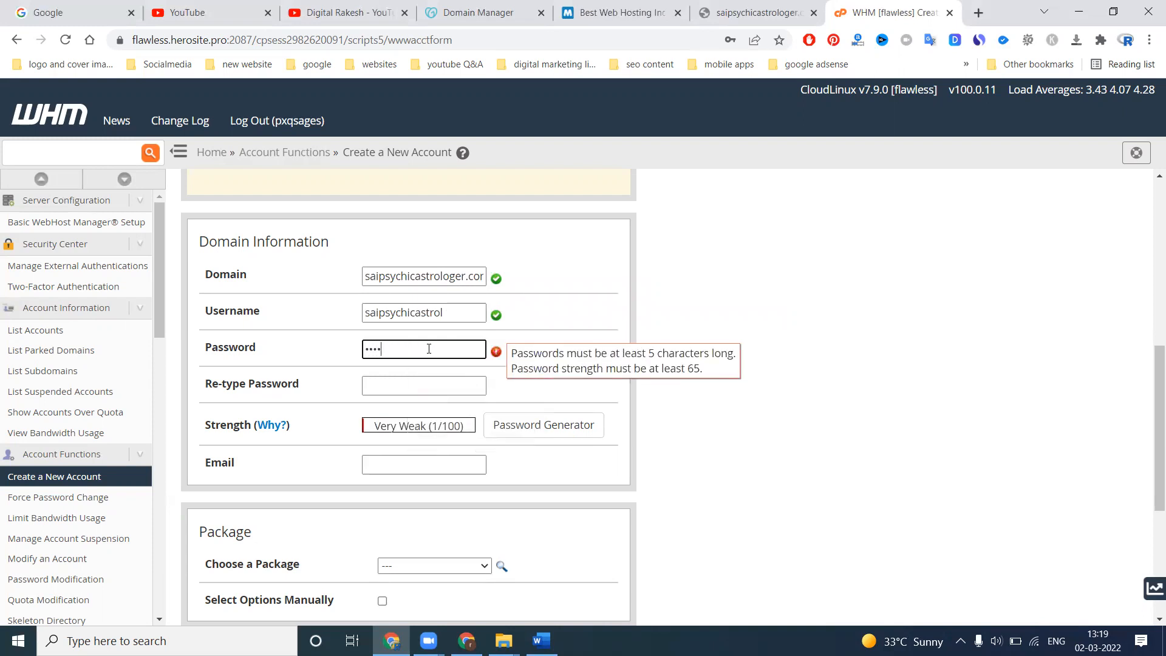
text(•••••••)
key(Tab)
text(••••••••••••••)
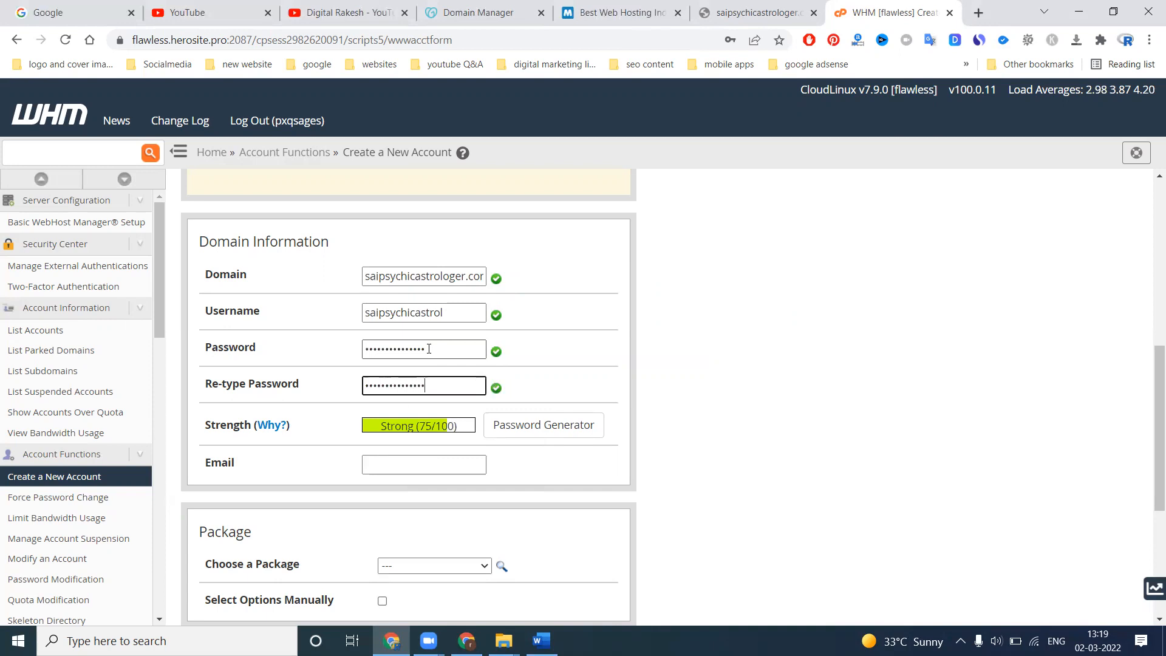
- Fill in the account's contact e-mail from the saved suggestion
scroll(516, 346, down, 2)
click(428, 314)
click(428, 344)
- Review the optional Settings, Mail Routing Settings and DNS Settings of the new account
scroll(536, 315, down, 2)
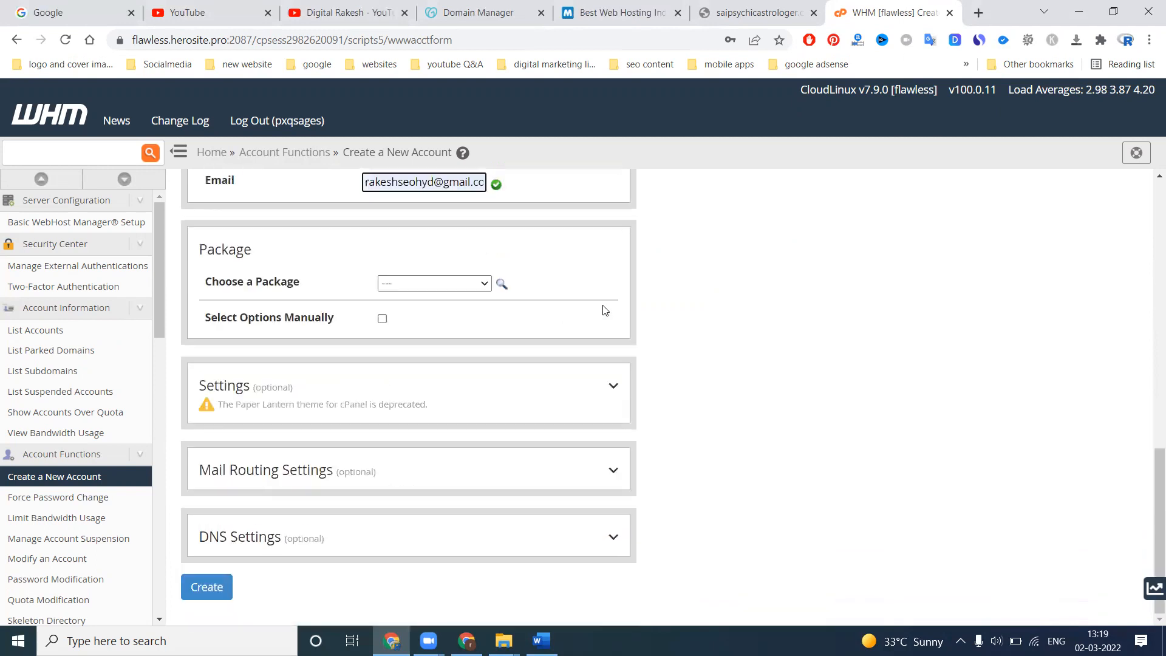
click(609, 388)
scroll(620, 387, down, 3)
click(618, 464)
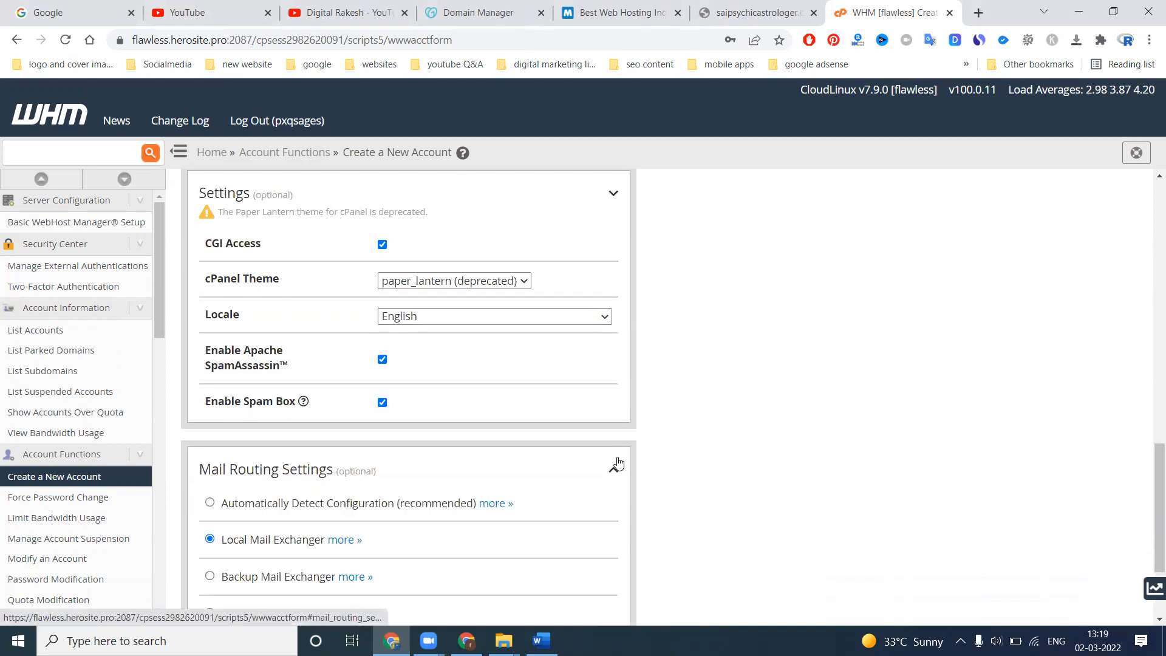
scroll(669, 409, down, 2)
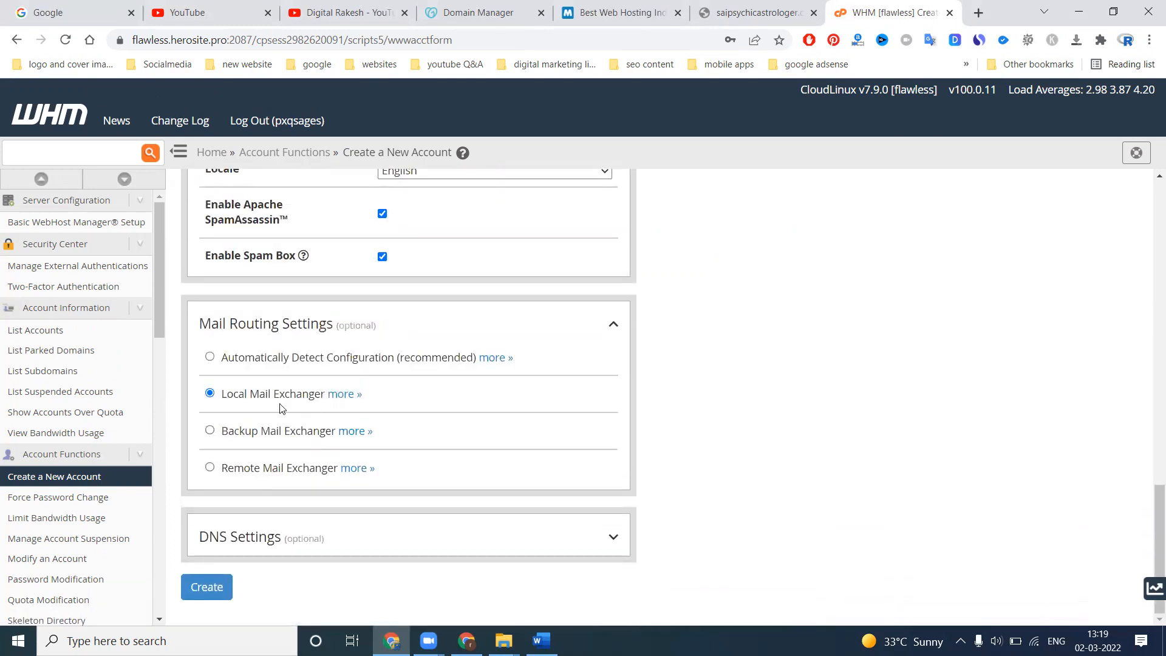
click(354, 532)
scroll(571, 443, down, 3)
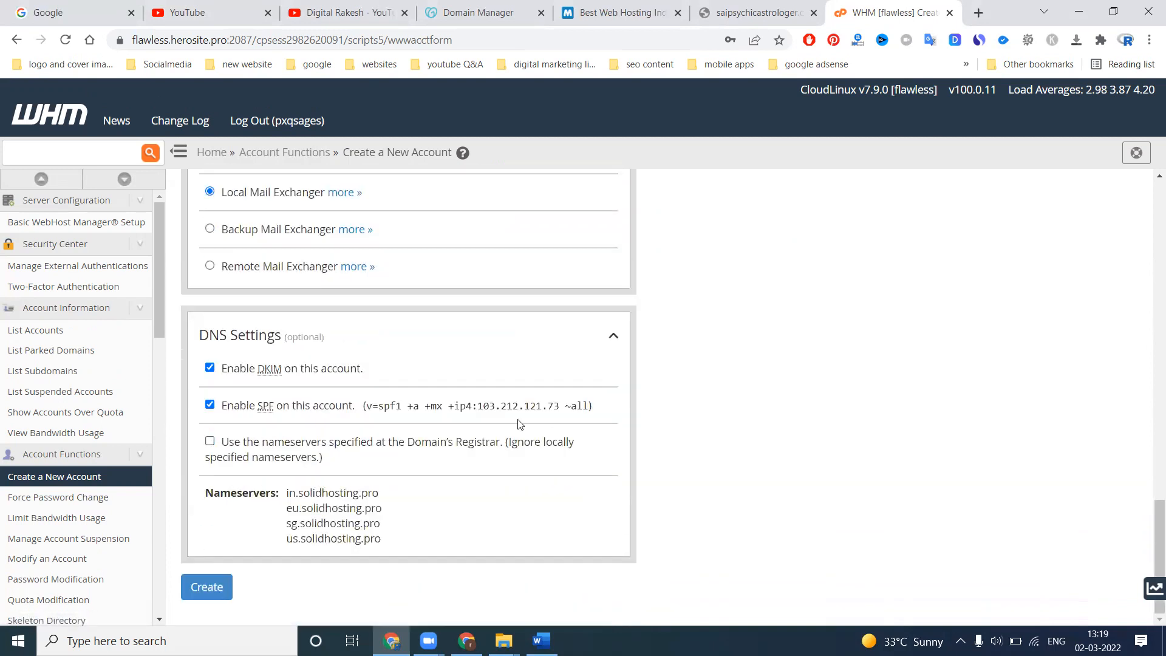
- Create the hosting account and reload saipsychicastrologer.com while the setup runs
click(207, 588)
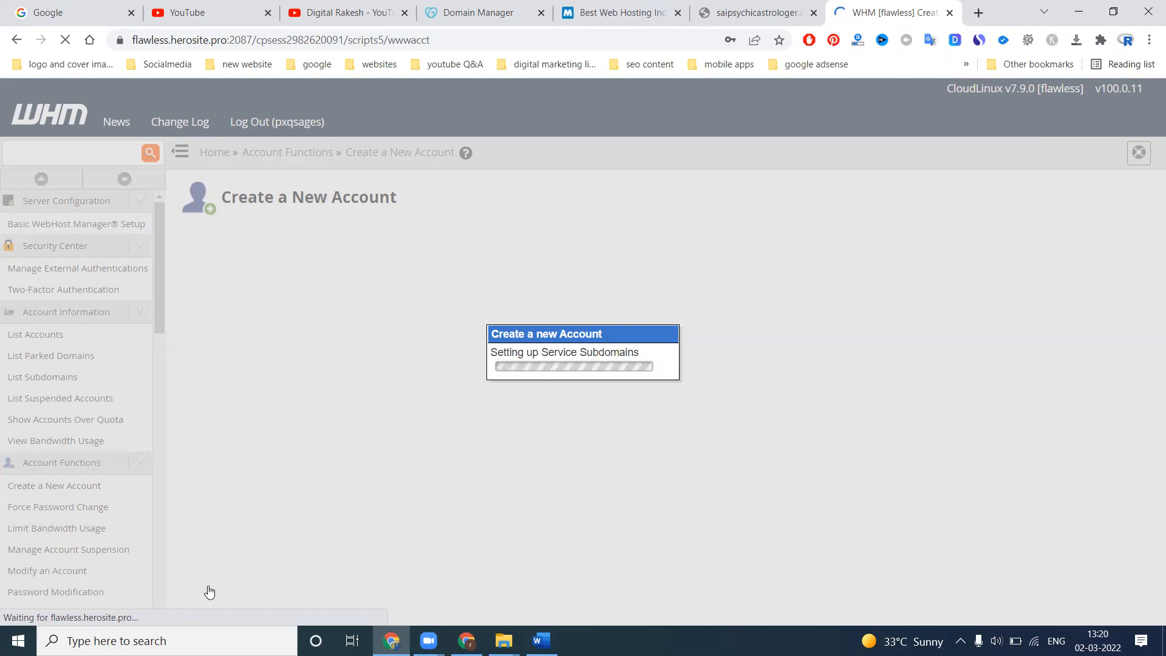
click(739, 6)
click(67, 40)
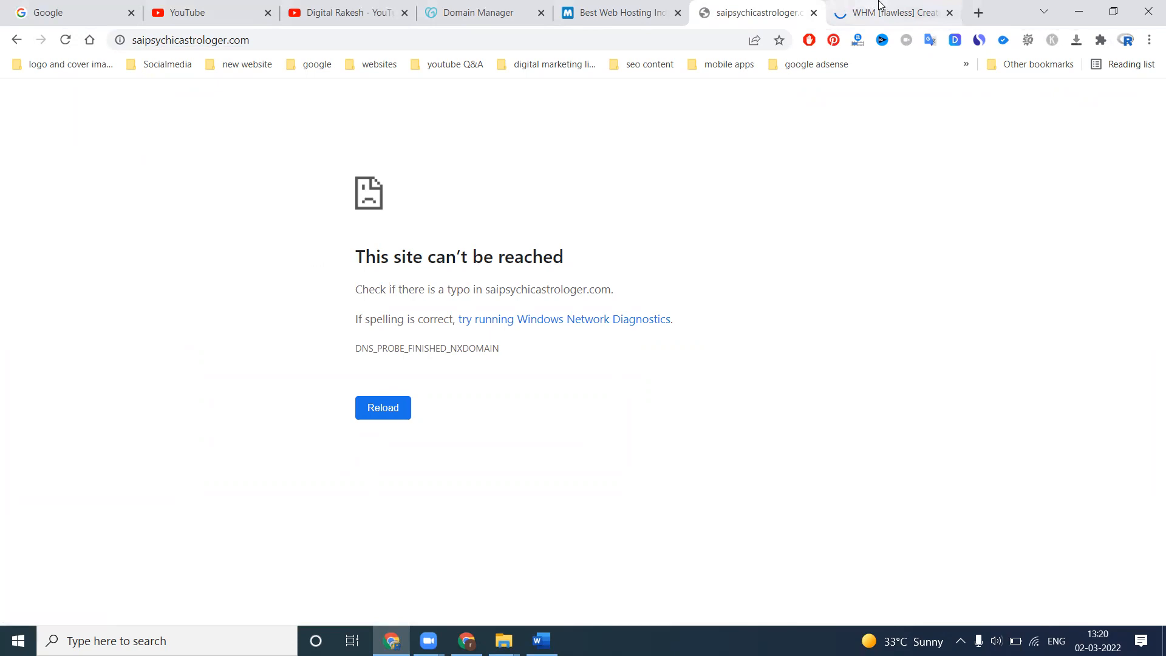
click(879, 6)
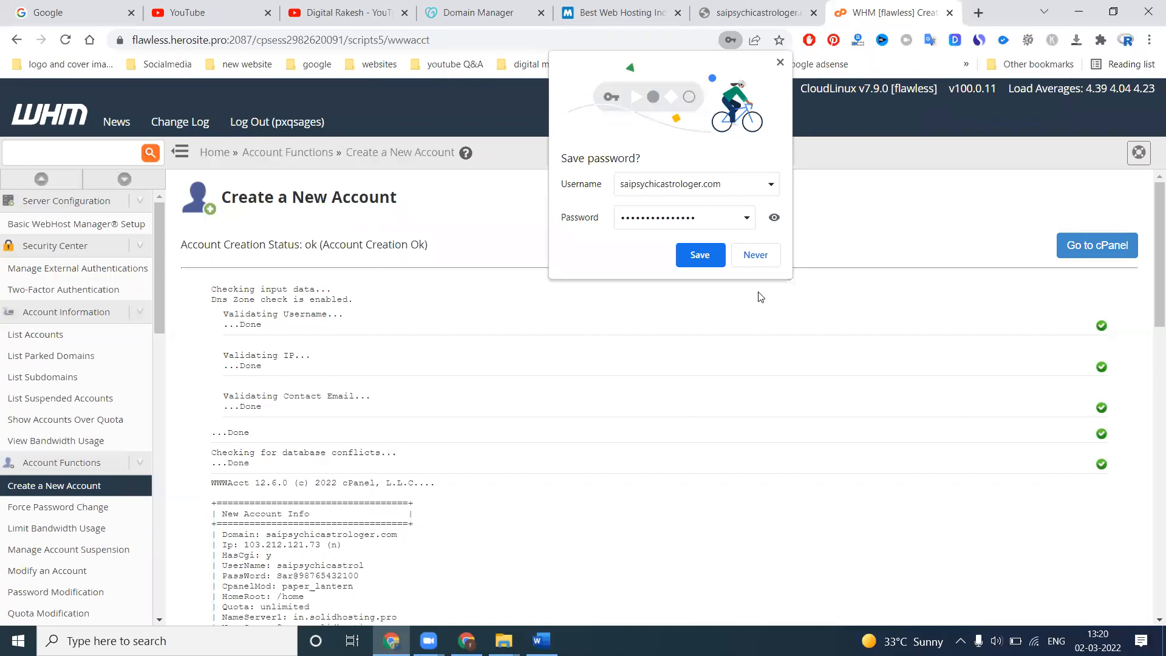
- Open the new account's cPanel, dismissing the save-password and Interface Analytics prompts
click(755, 256)
click(1089, 245)
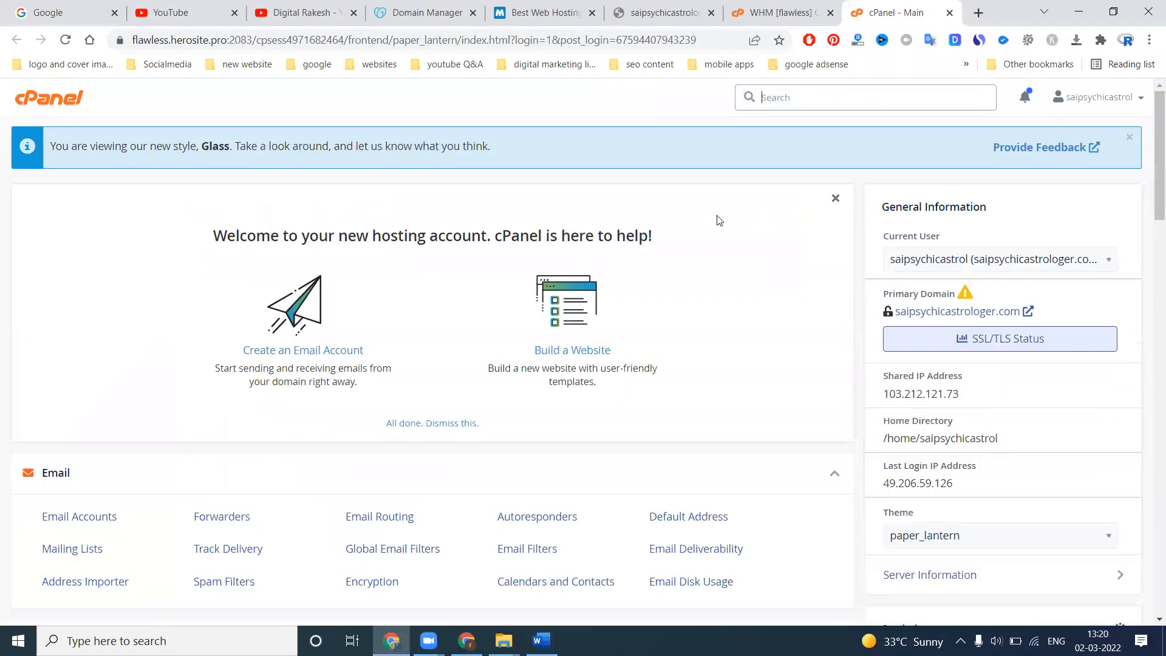
scroll(717, 220, down, 3)
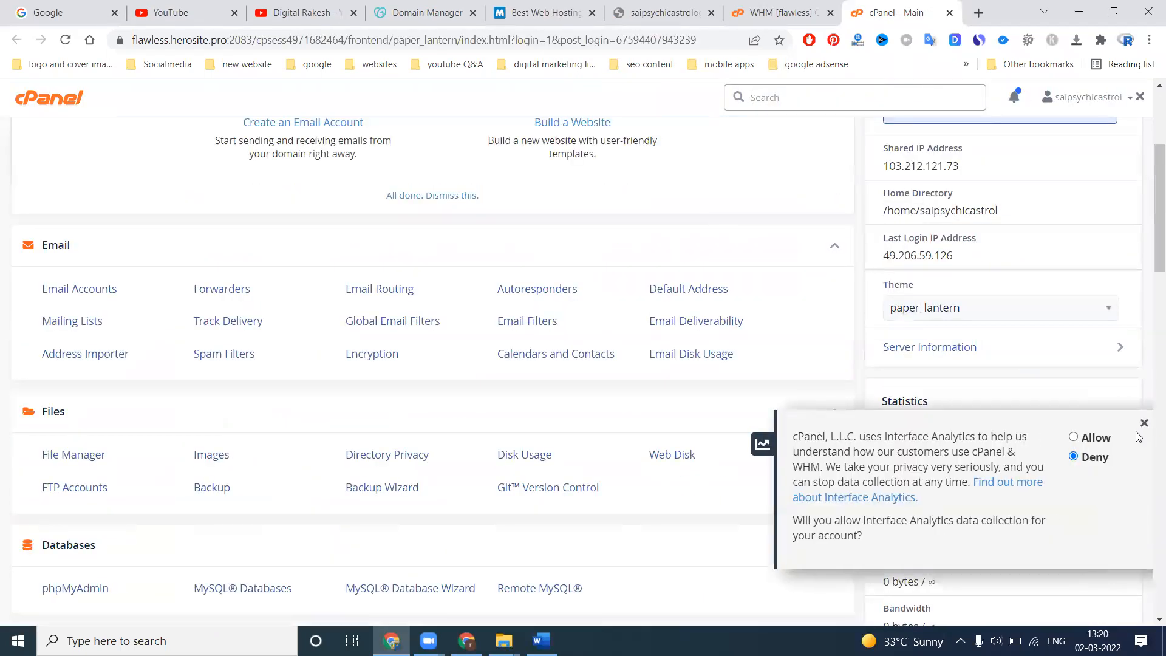
click(1148, 429)
- Open the public_html folder of the new account in File Manager
scroll(325, 229, down, 4)
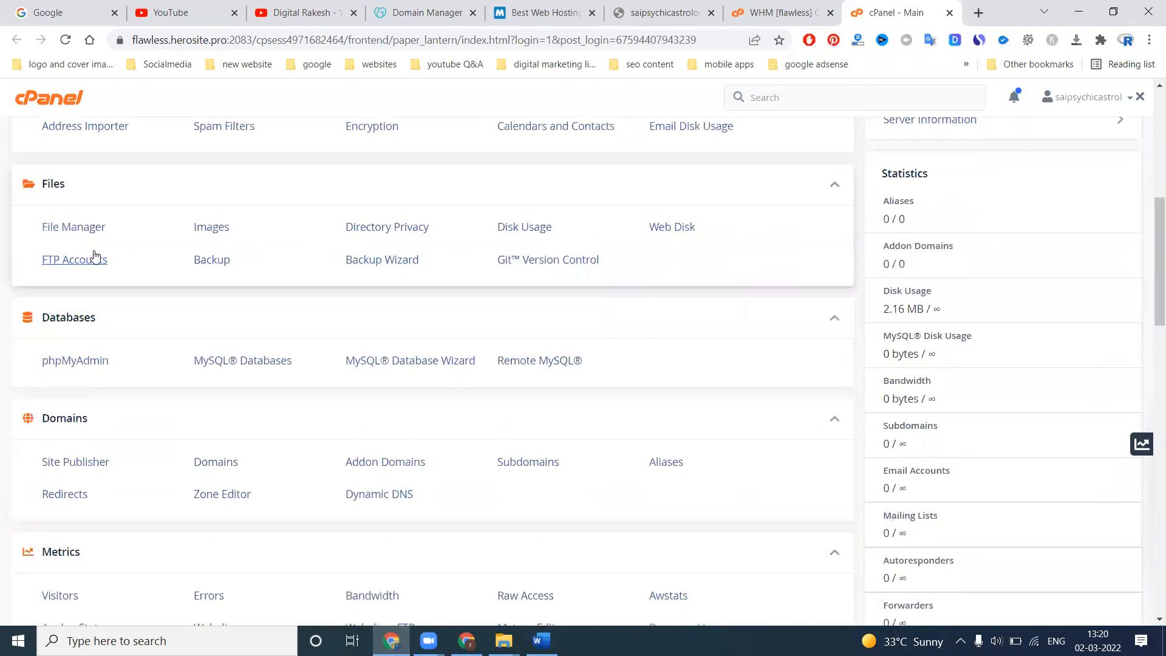
scroll(84, 236, up, 3)
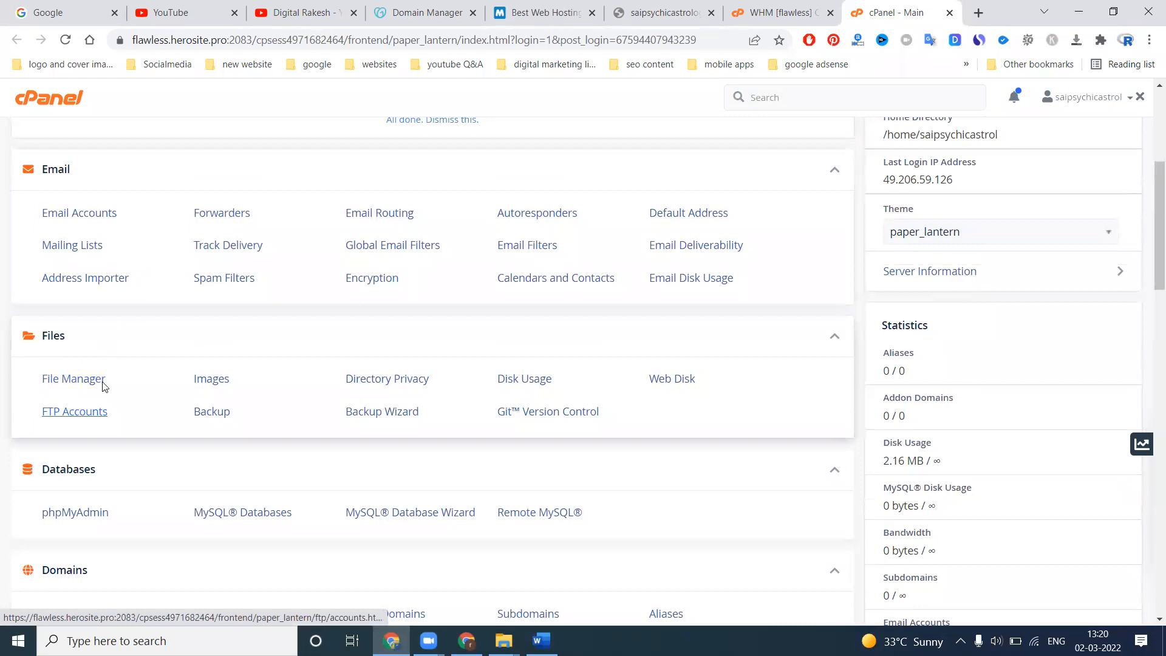
scroll(161, 290, down, 1)
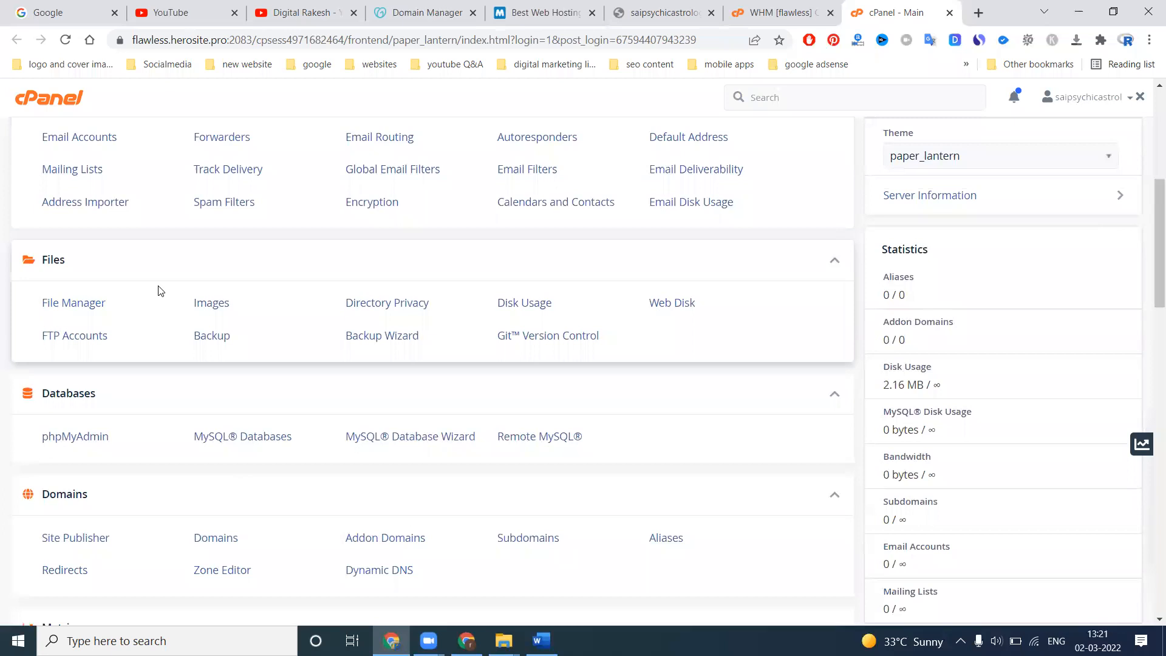
scroll(172, 253, down, 1)
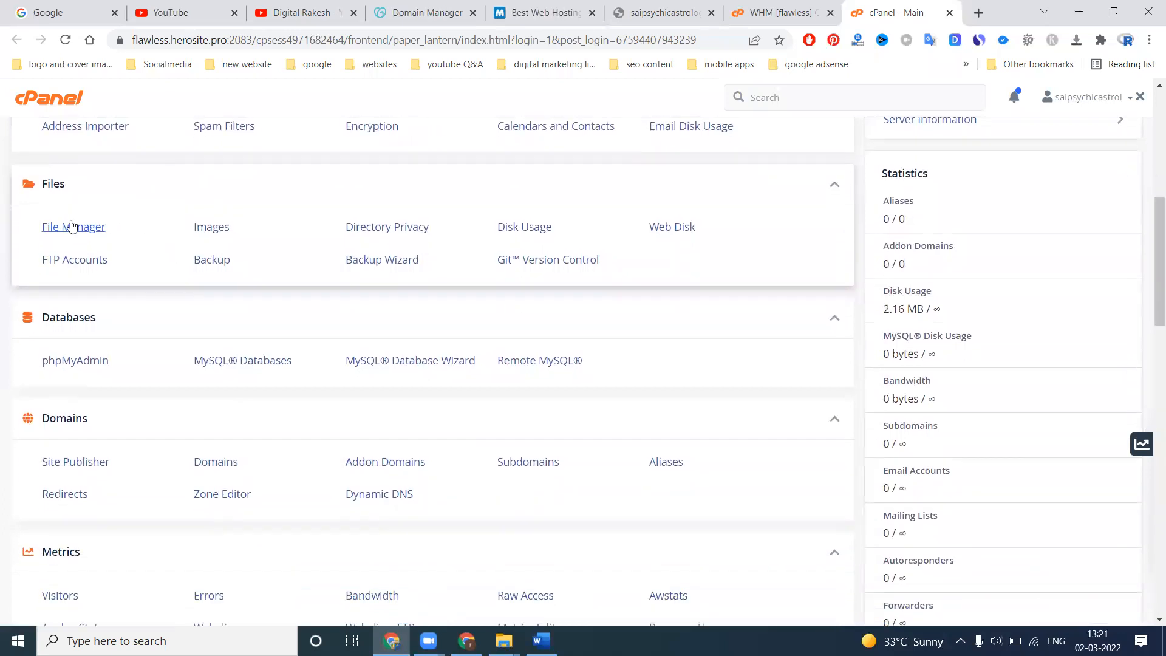
click(71, 226)
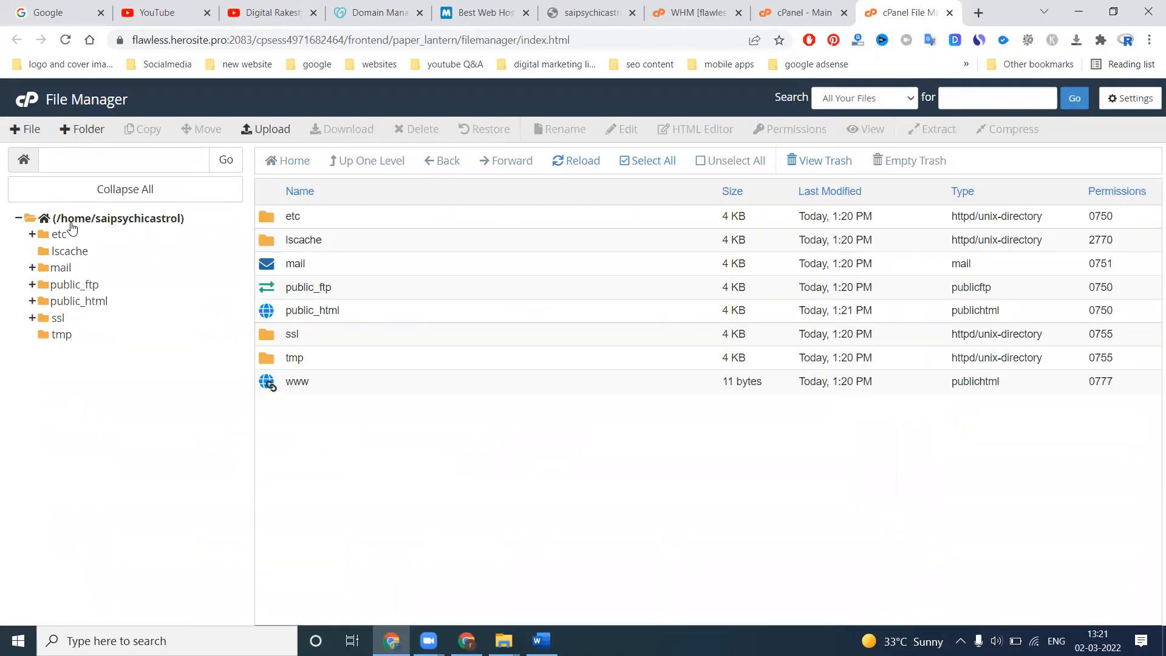
double_click(407, 313)
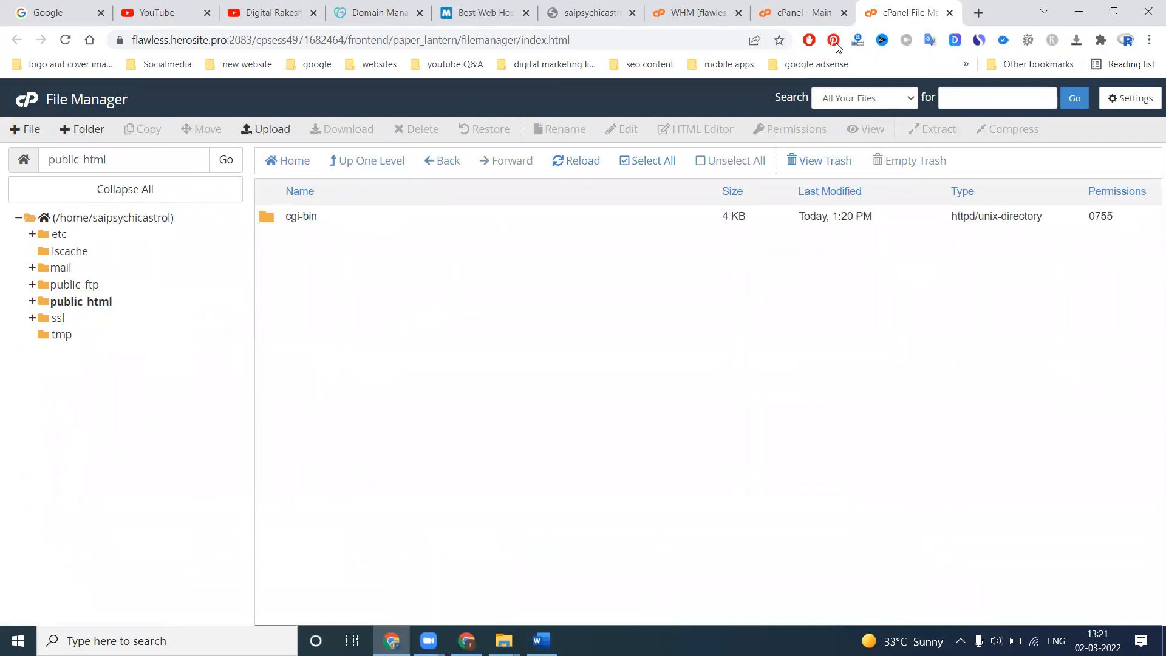
- Reload saipsychicastrologer.com to check whether the domain reaches the hosting
click(802, 13)
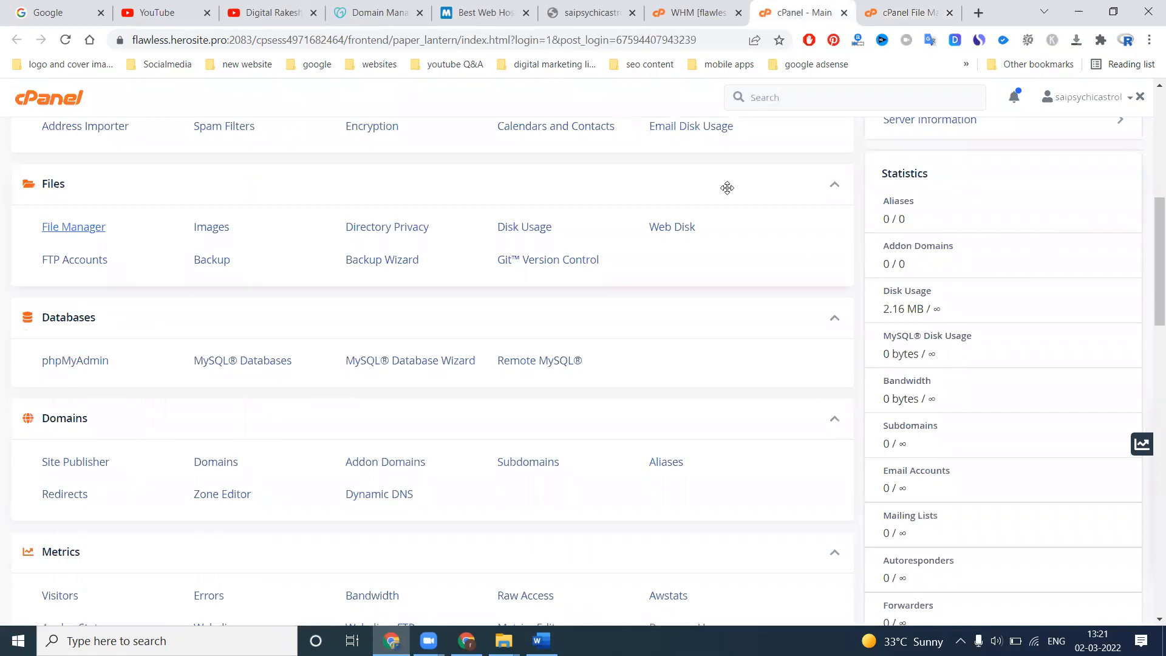
click(583, 13)
key(F5)
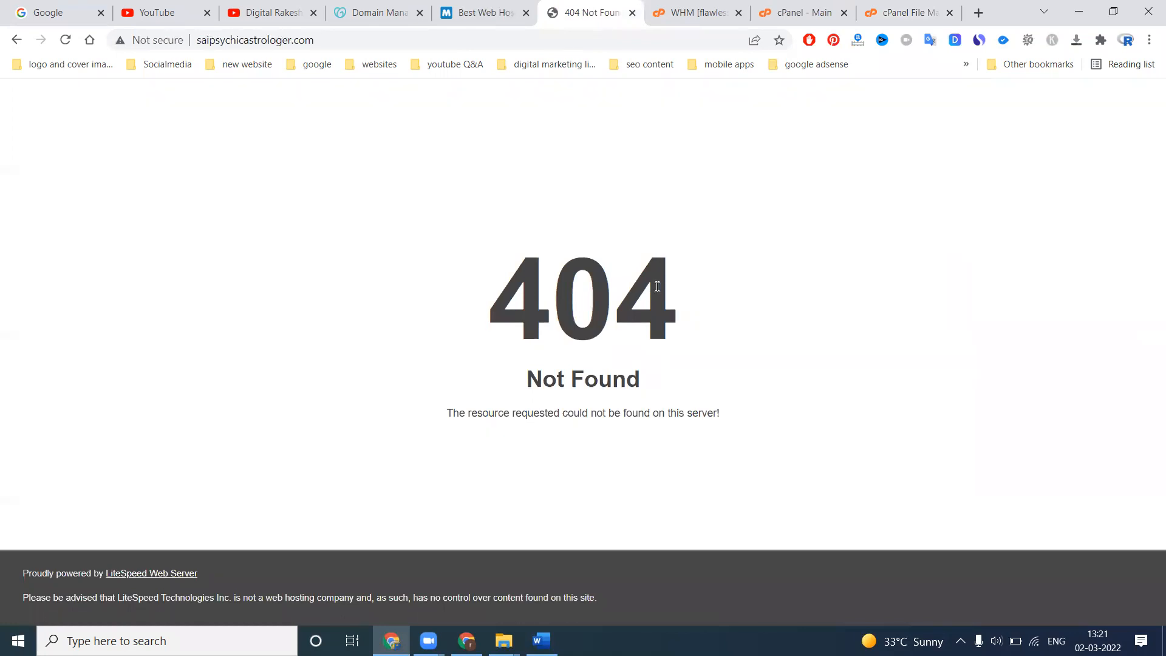
- Relaunch File Manager from cPanel and inspect the contents of public_html
click(799, 13)
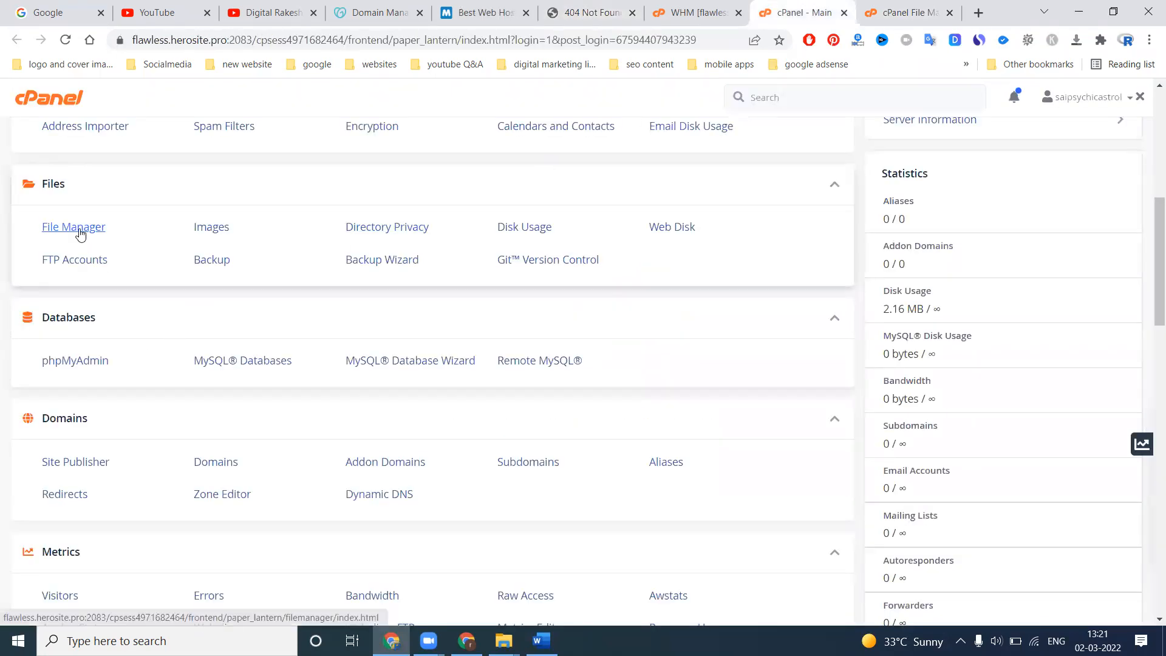
click(80, 233)
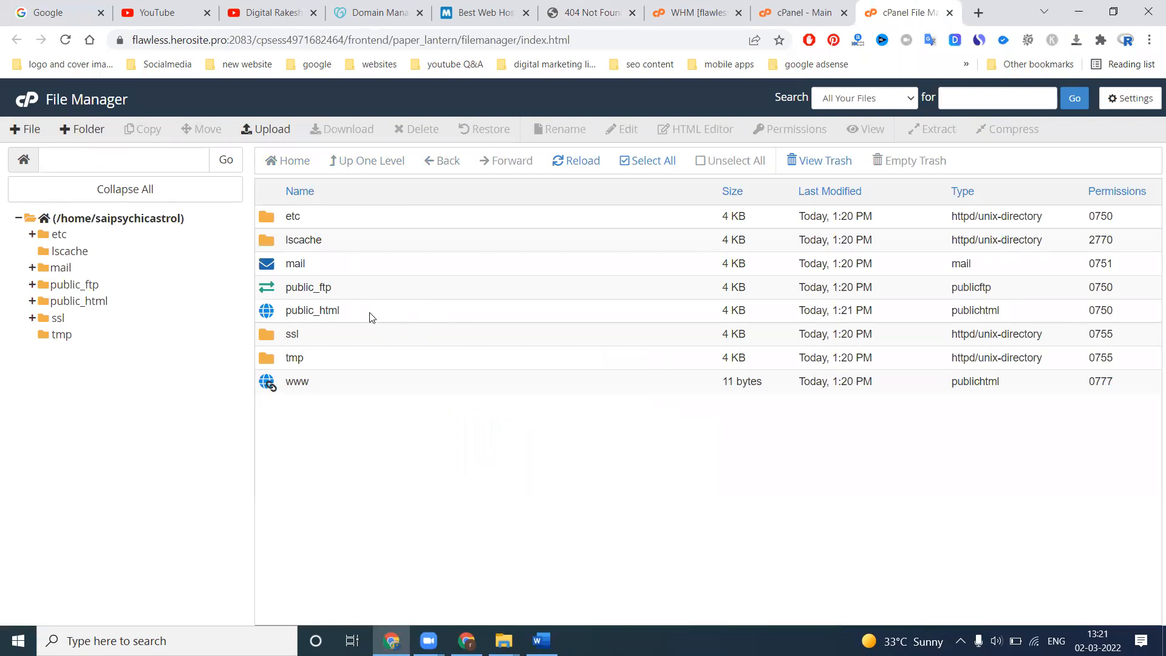
double_click(371, 317)
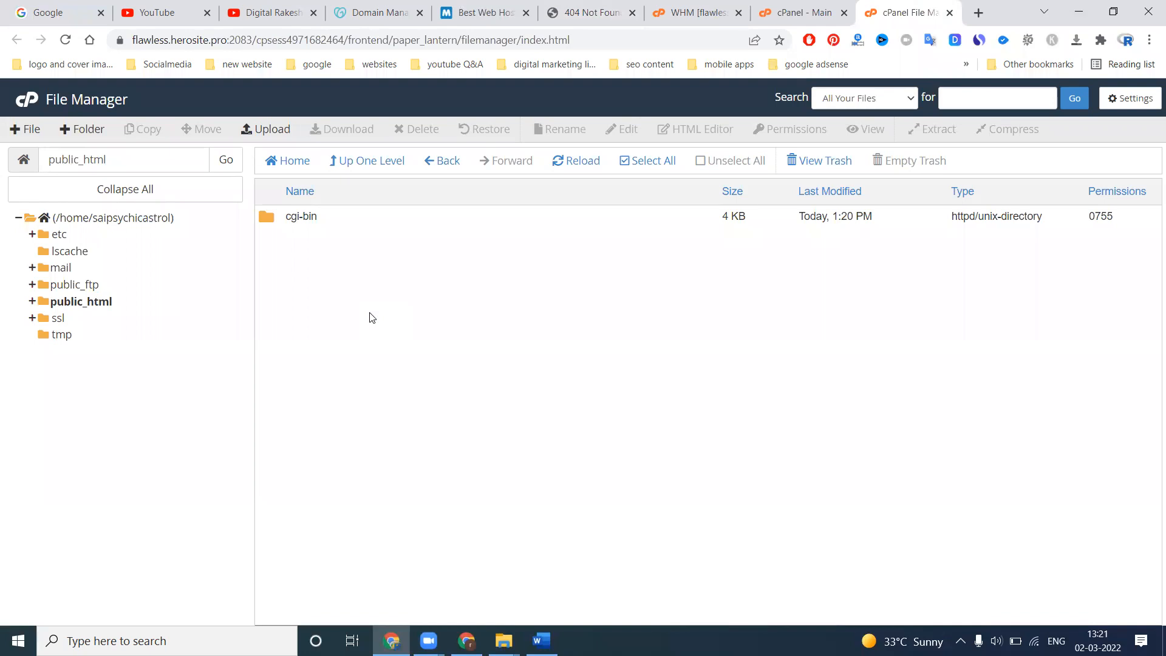
- Check the page at saipsychicastrologer.com and load the same address in a new Incognito window
click(584, 12)
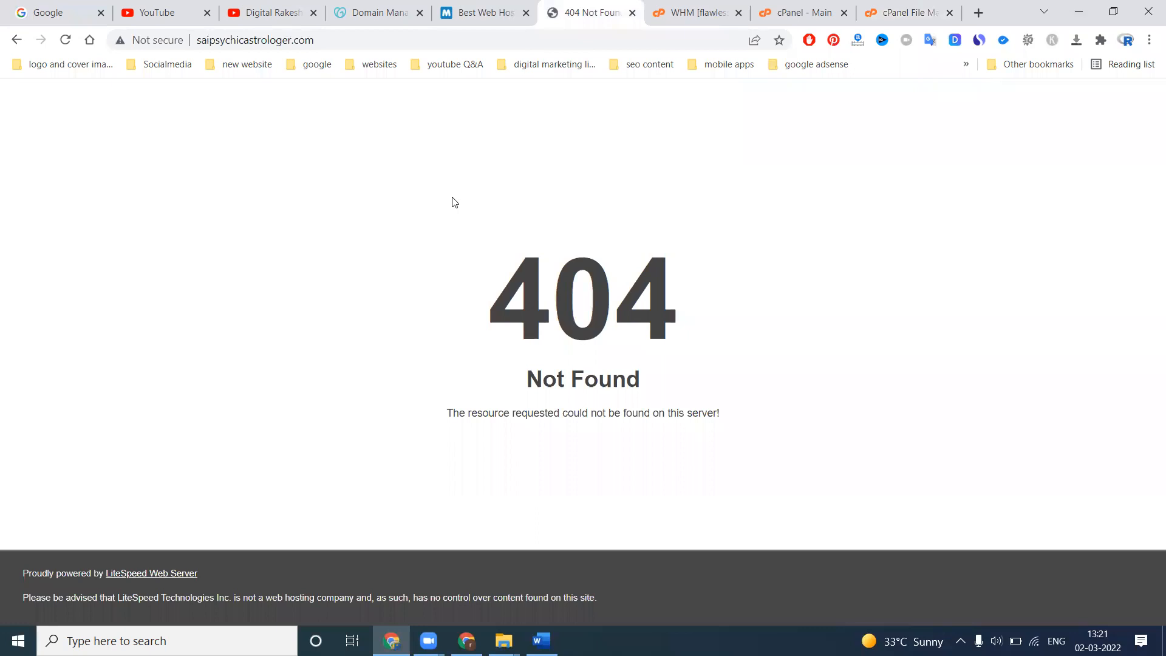
drag(529, 290, 728, 355)
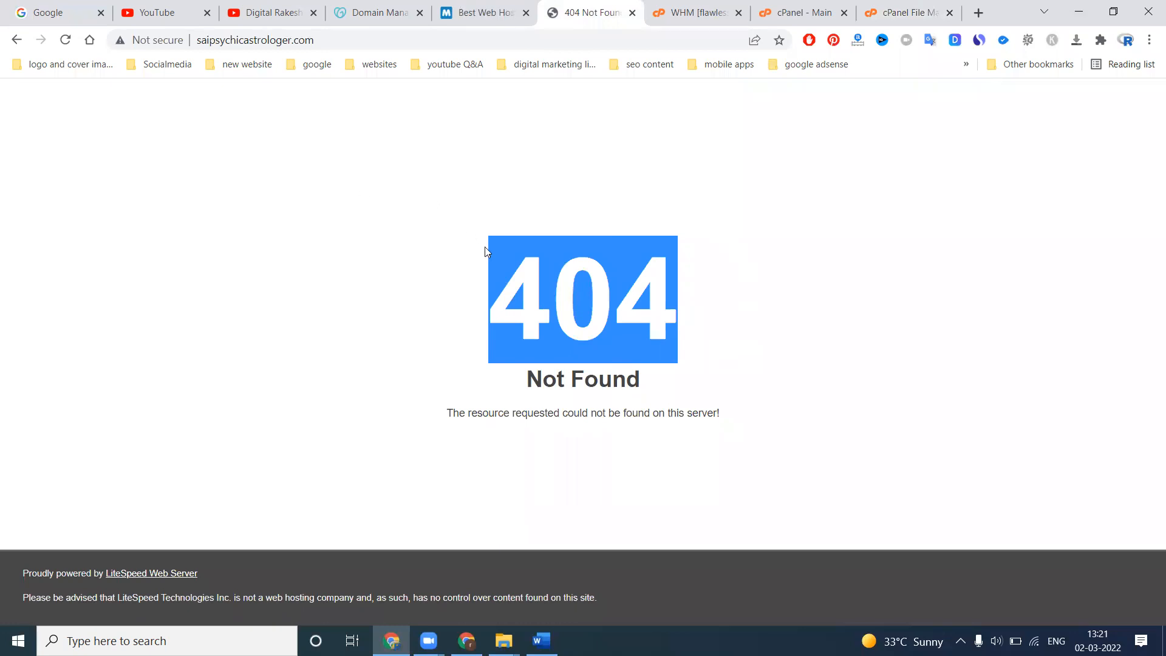
click(326, 49)
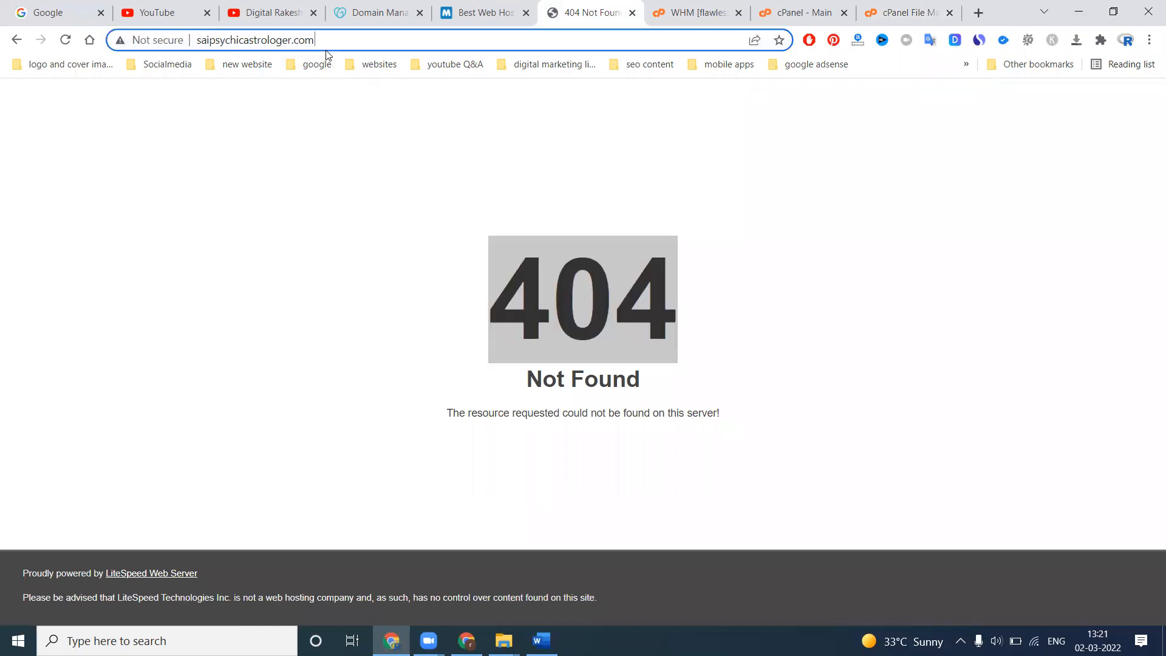
click(1149, 39)
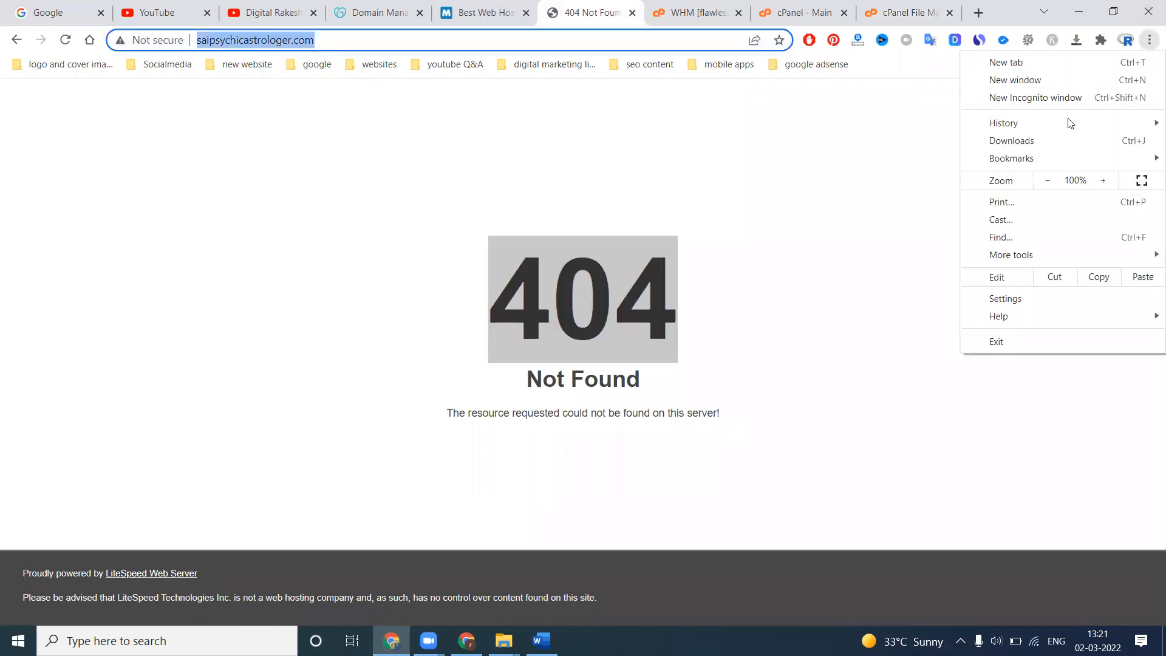
click(1054, 98)
text(http://saipsychicastrologer.com)
key(Return)
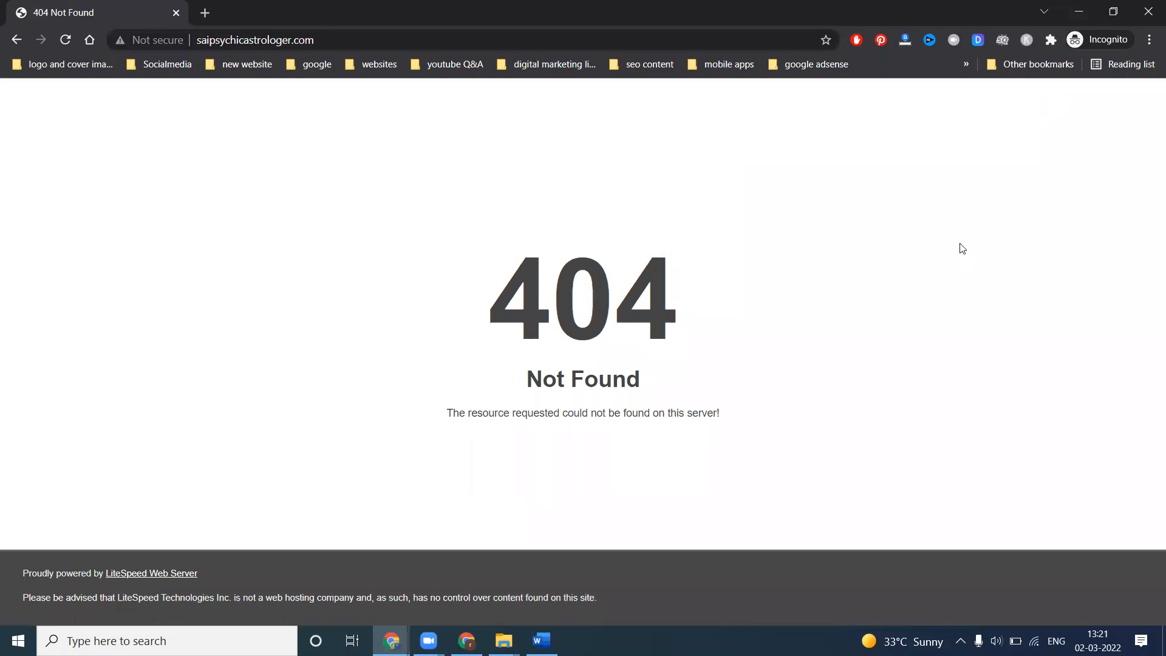
- Search Google Images for "403 forbidden" in a new Incognito tab and preview the LiteSpeed and How-To Geek error examples
click(204, 14)
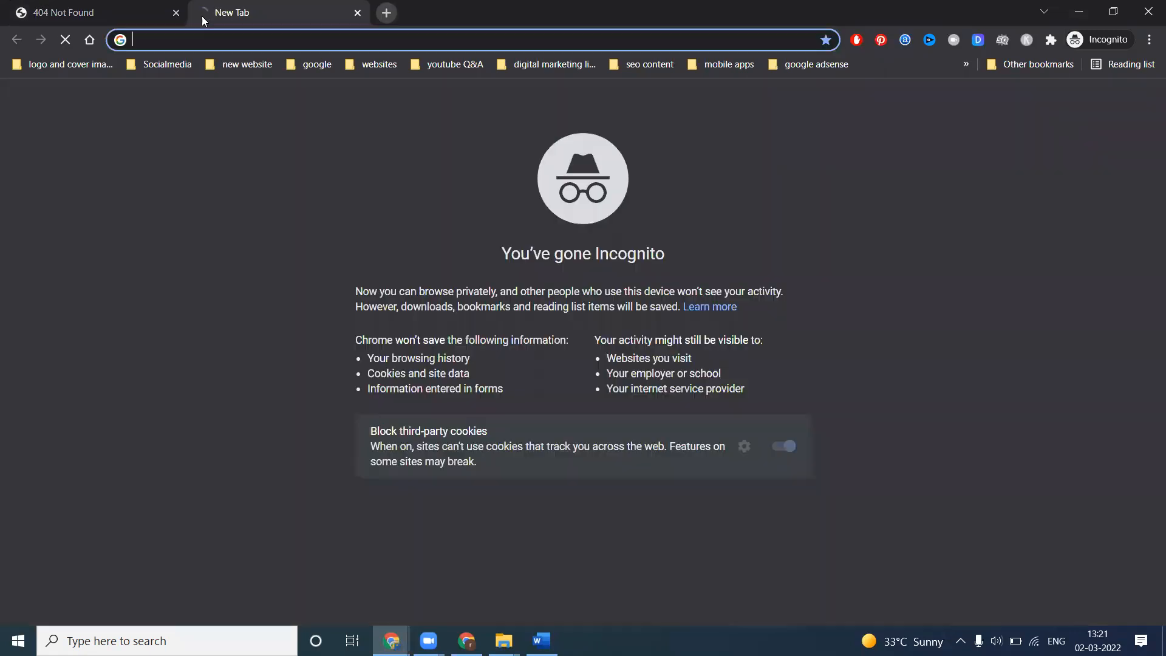
text(403 f)
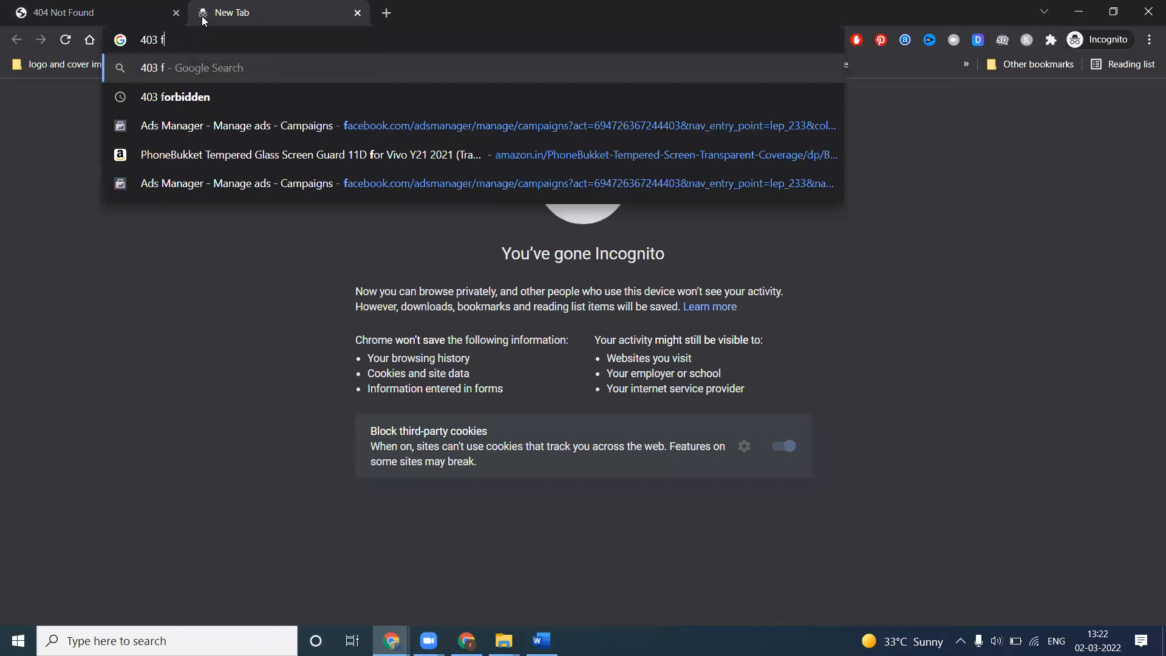
text(orbidde)
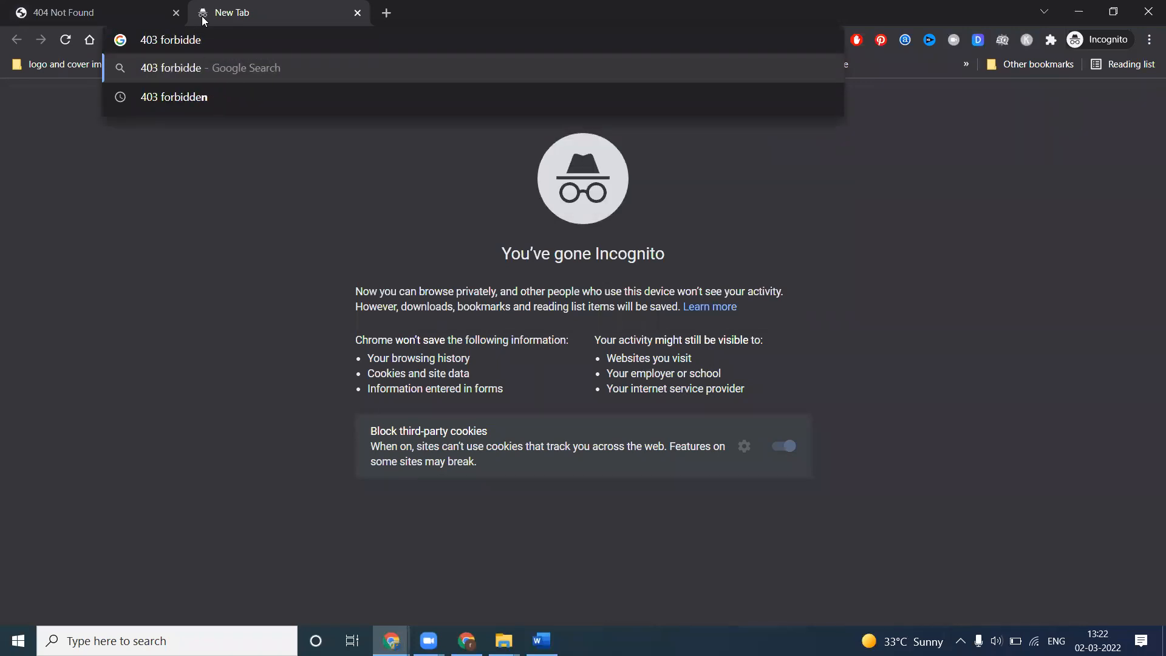
text(n)
key(Return)
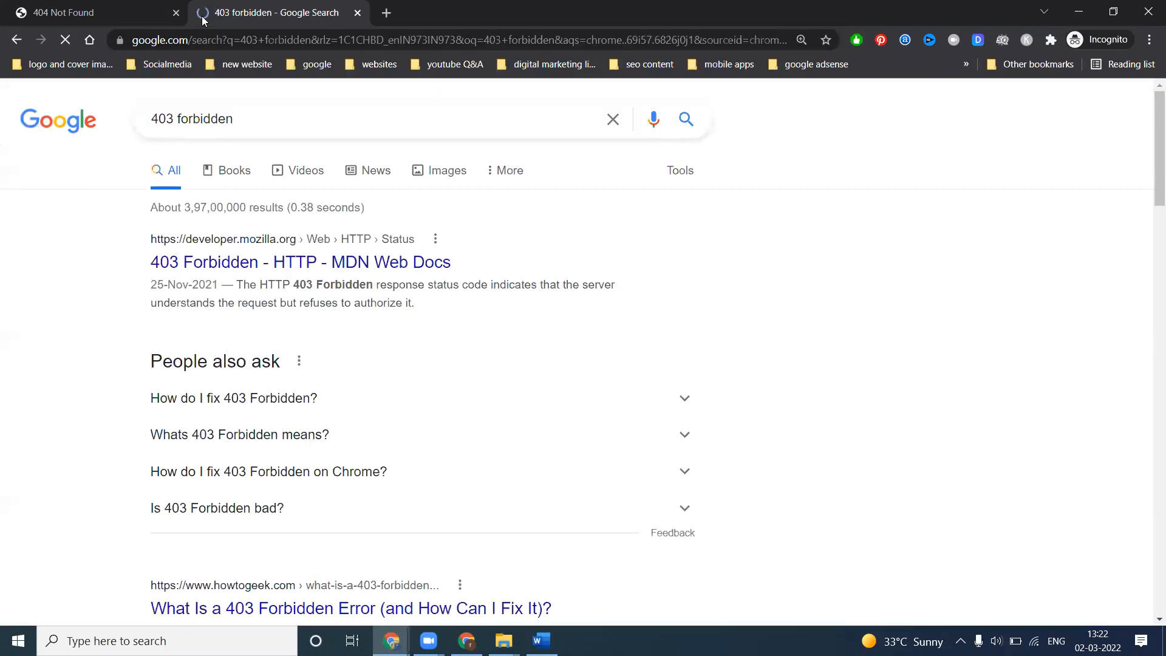
click(445, 170)
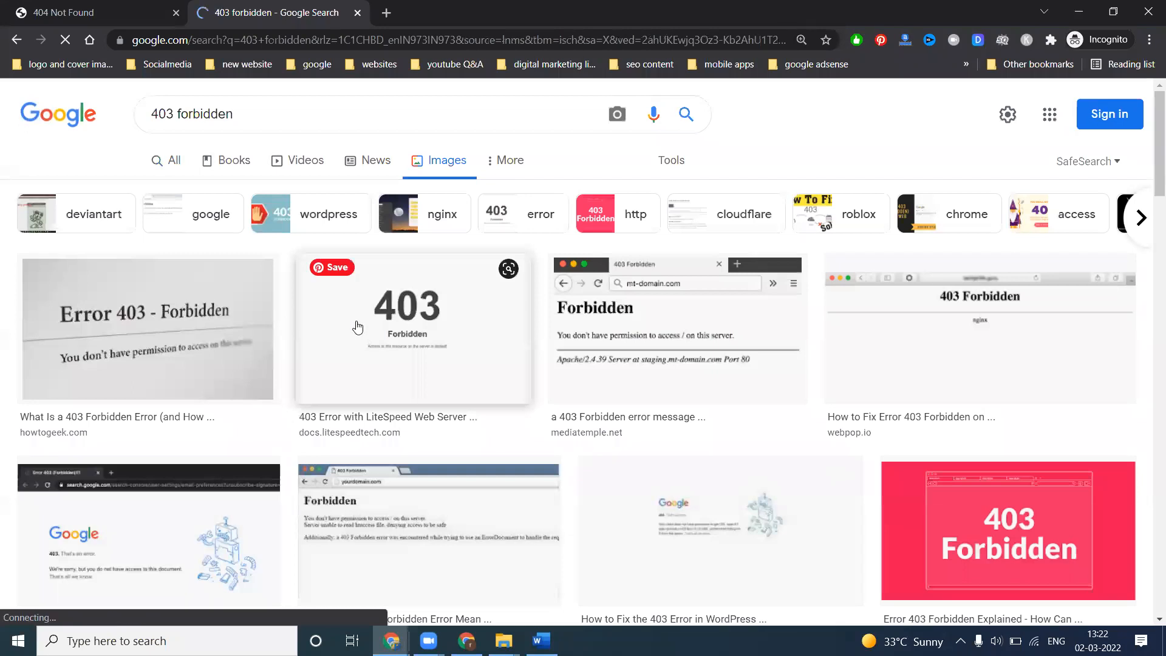
click(356, 326)
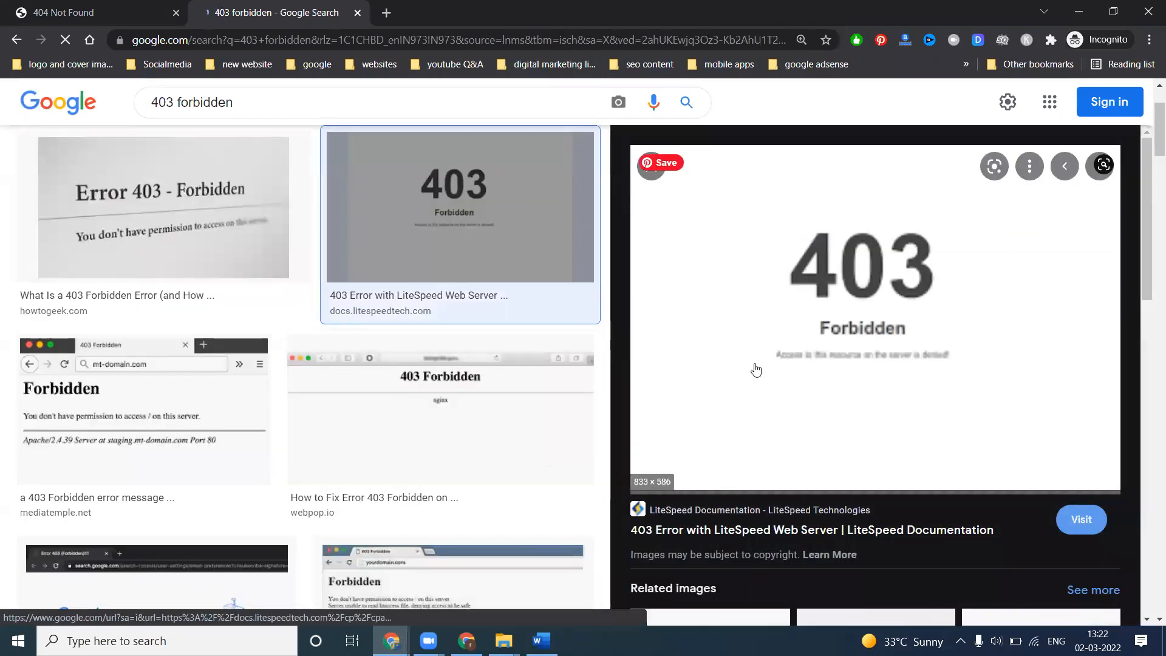
click(147, 241)
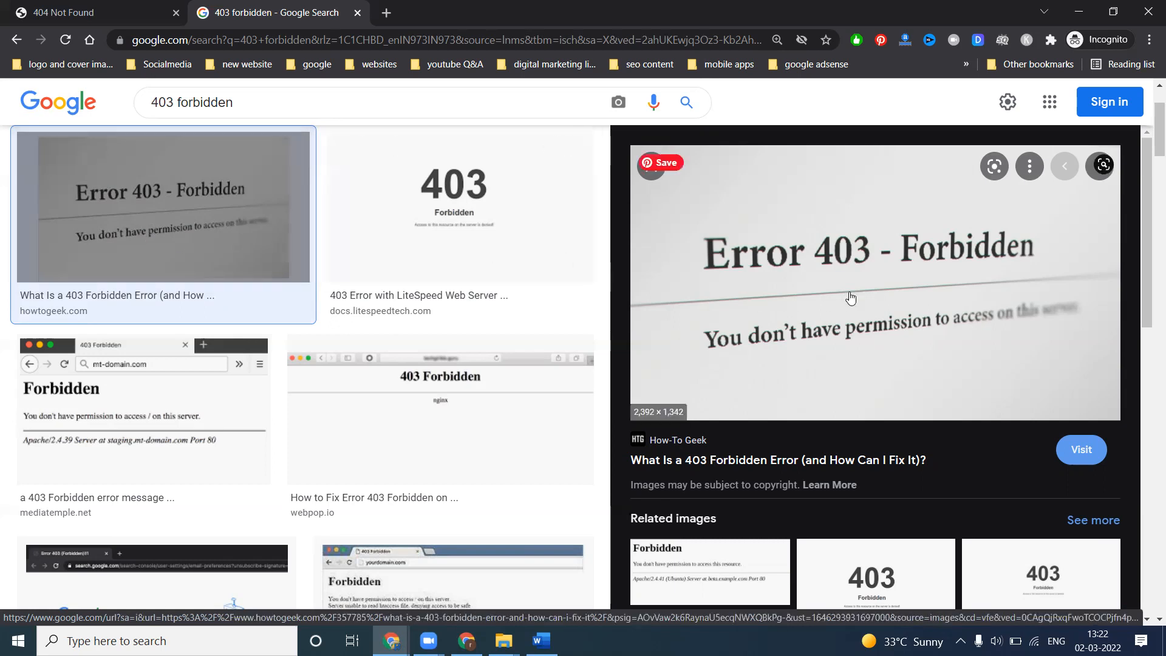
- Return from the Incognito window to the saipsychicastrologer.com page and highlight its error text
click(1078, 12)
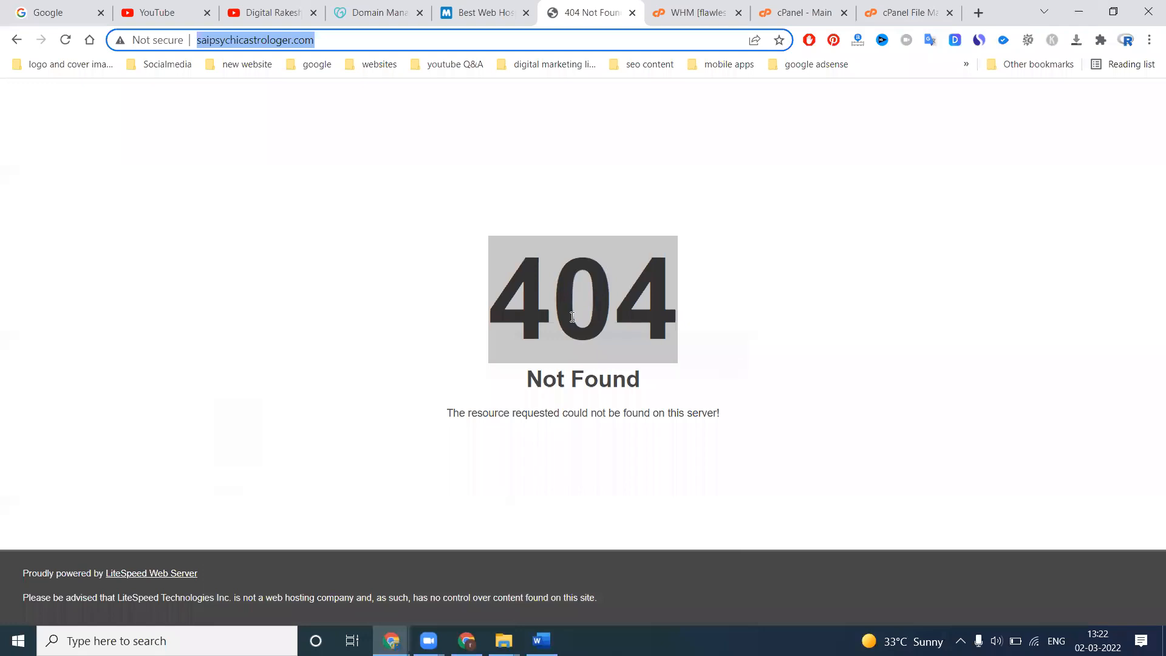
click(487, 289)
click(454, 233)
drag(456, 223, 698, 327)
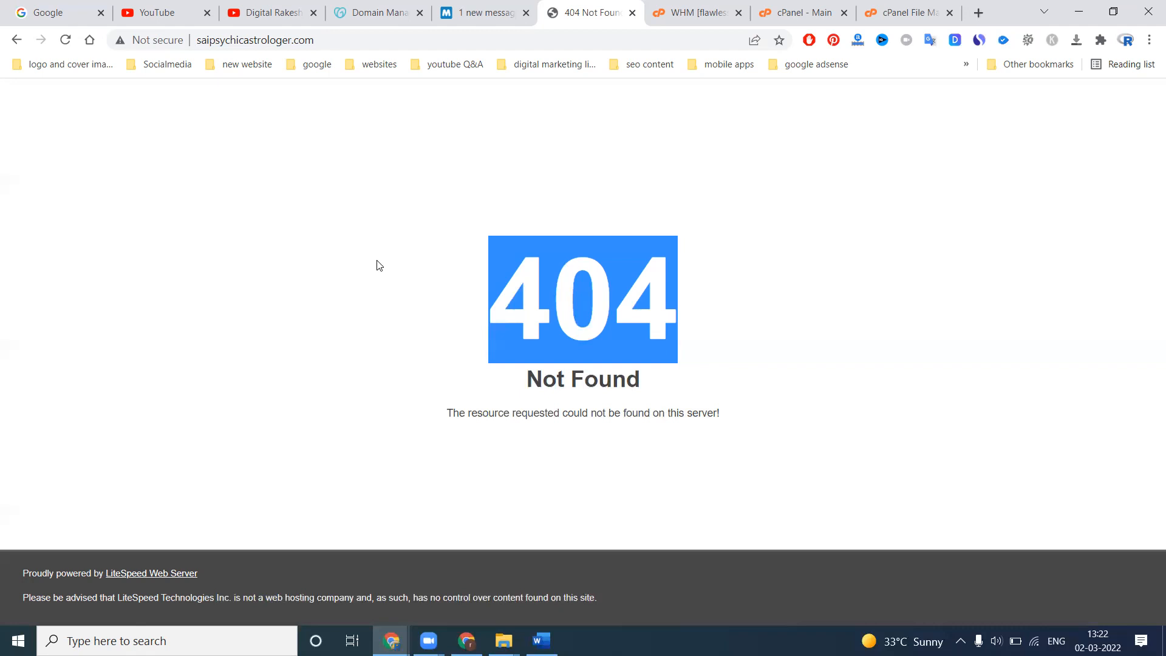
drag(679, 393, 514, 285)
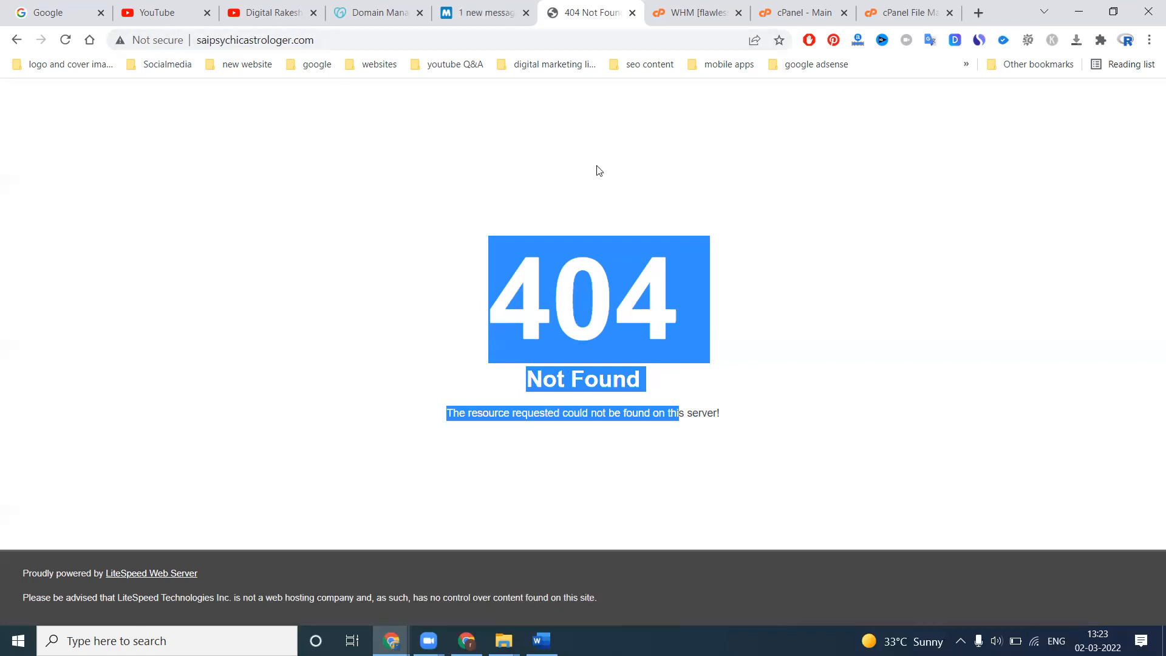
- Return to cPanel File Manager and open the account's public_html folder
click(807, 6)
click(66, 229)
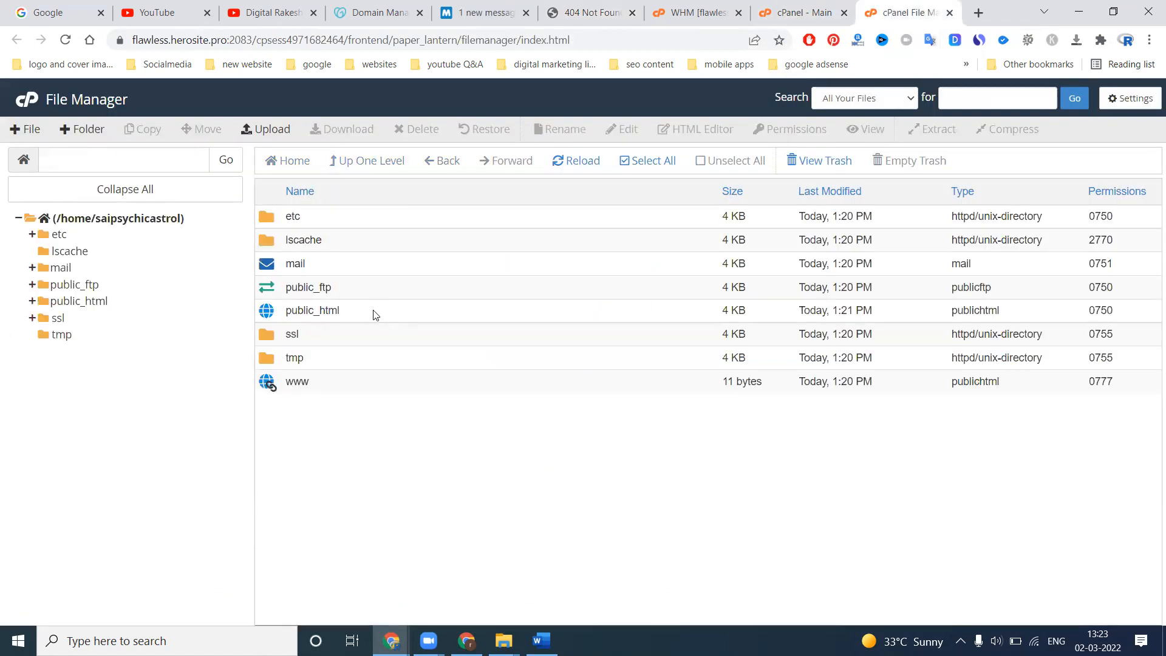
double_click(373, 312)
- Try to drop the personal ZIP archive from the local "website coomon file" folder into public_html in the browser
click(504, 640)
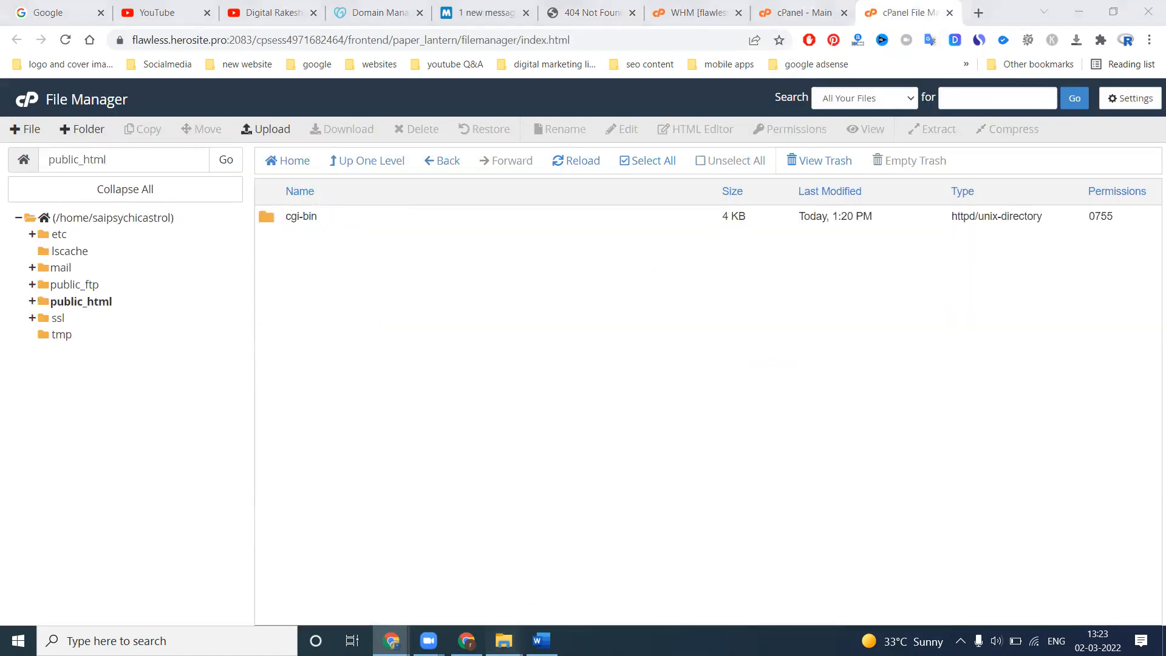
click(564, 581)
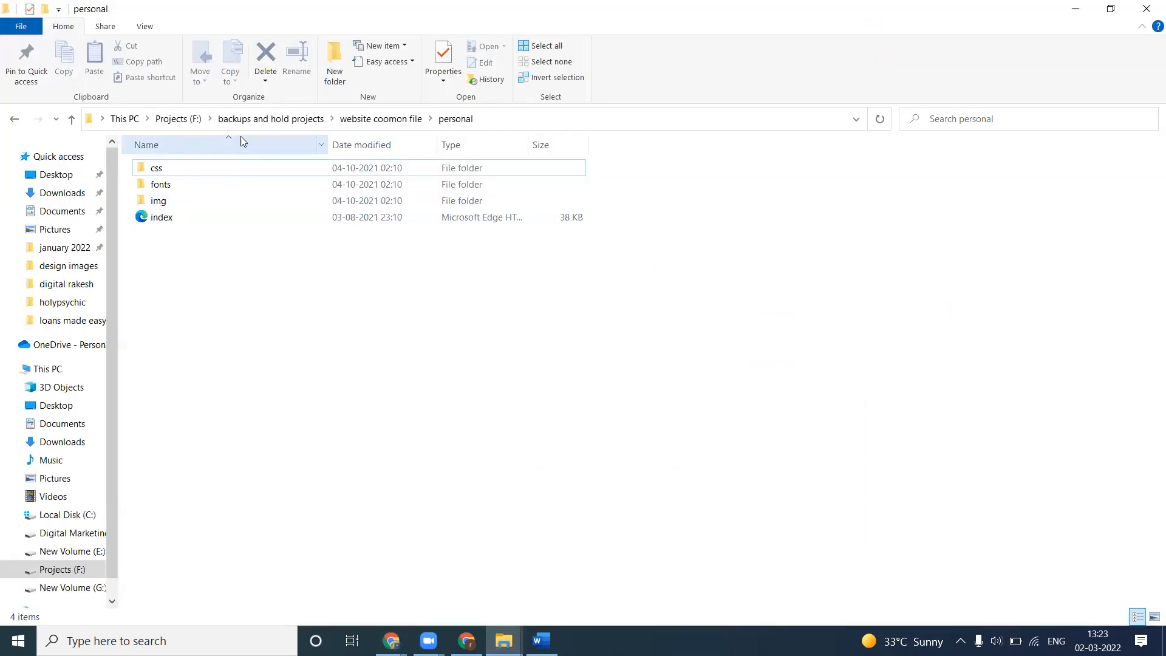
click(381, 119)
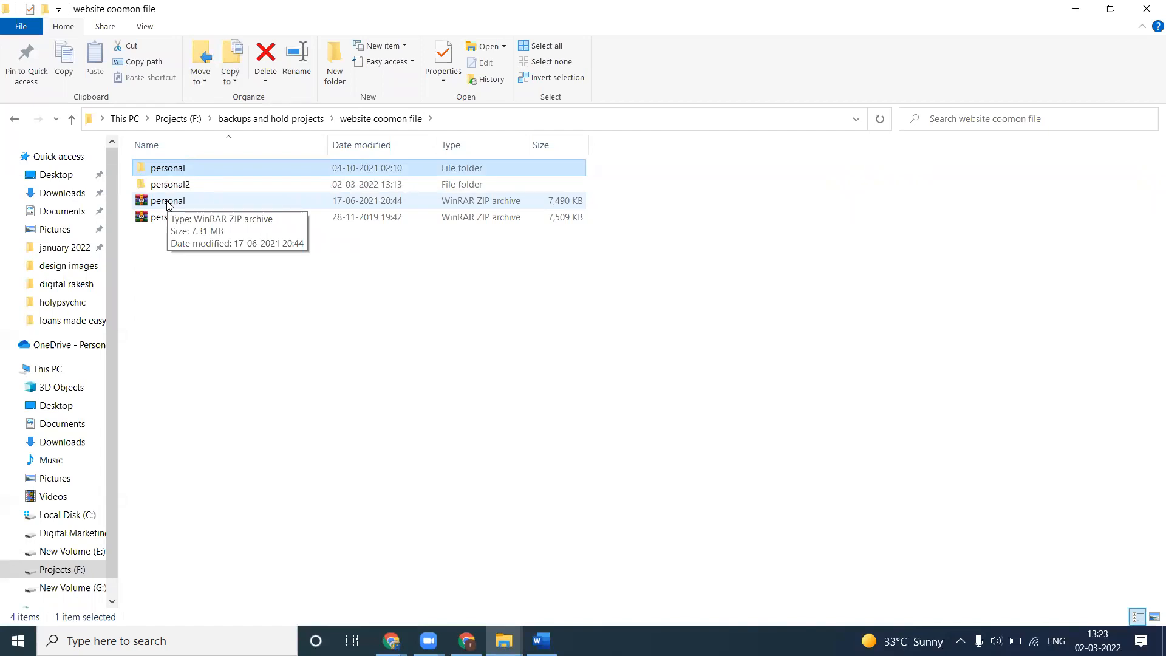
drag(168, 204, 554, 479)
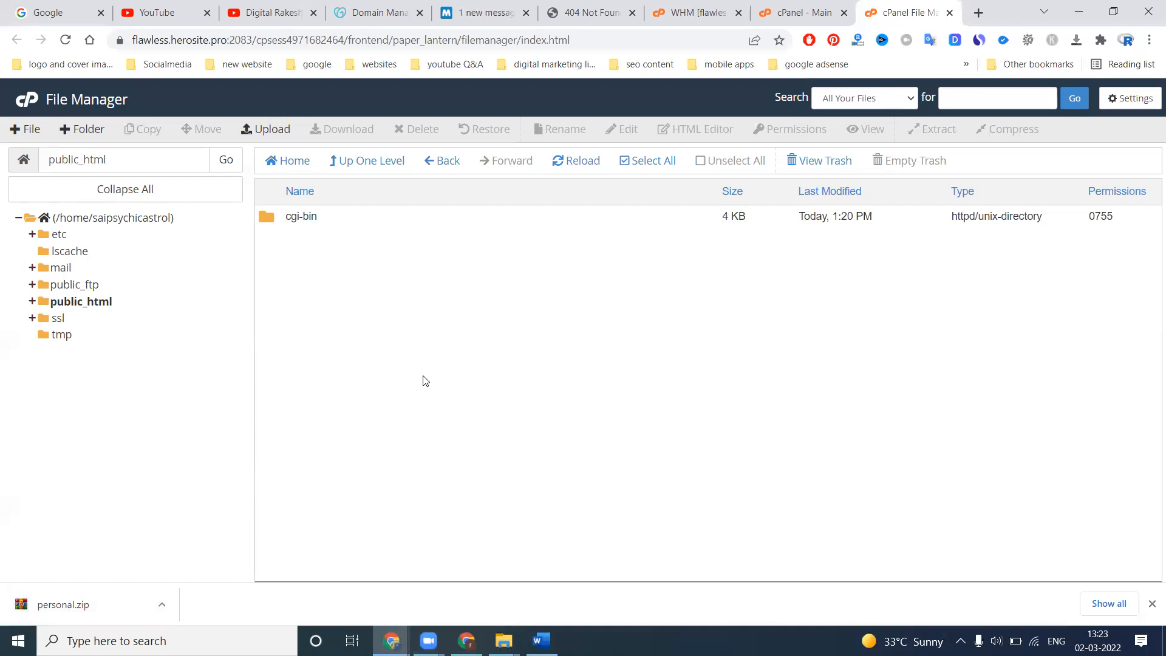
- Upload the personal ZIP archive from F: > backups and hold projects > website coomon file to public_html
click(278, 134)
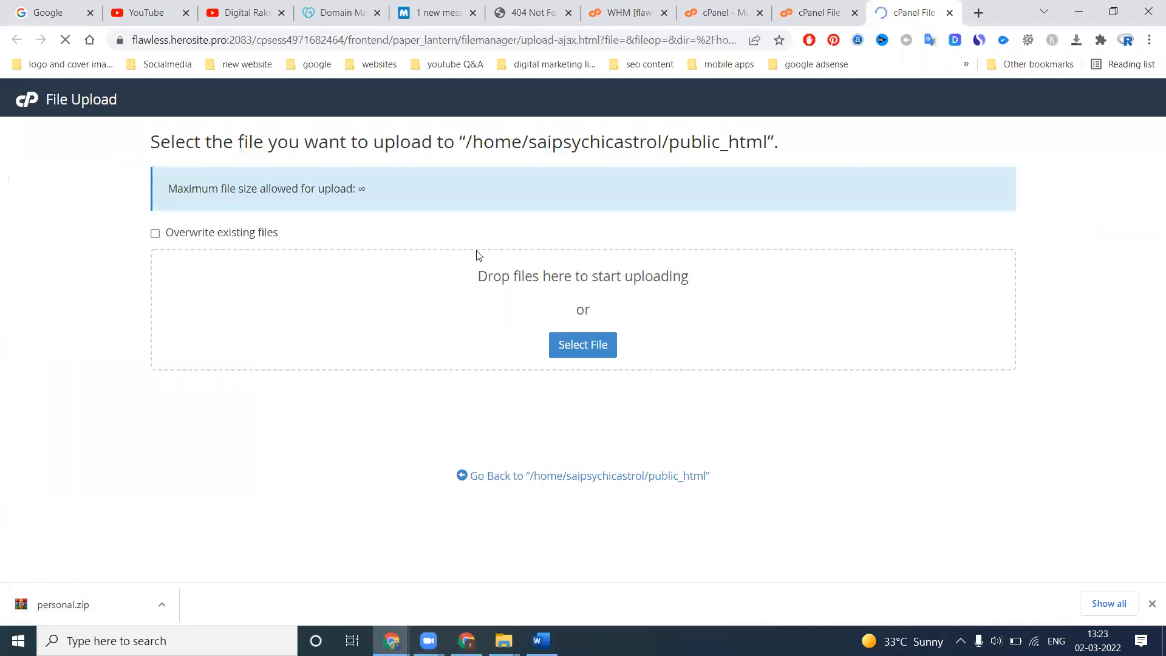
click(581, 345)
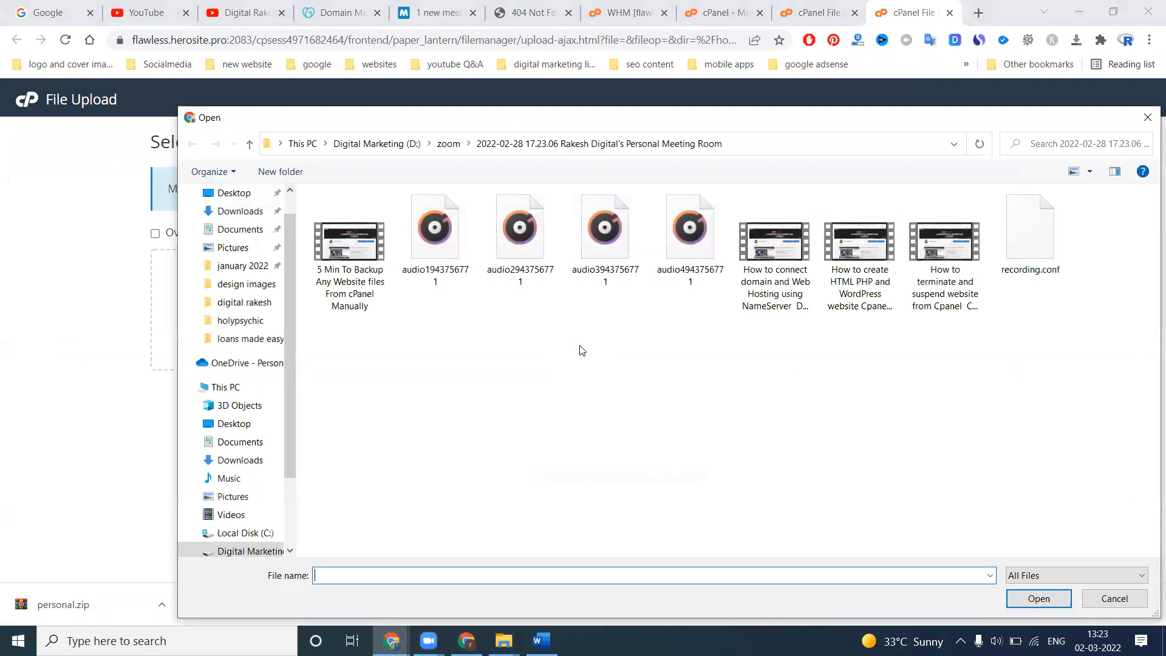
scroll(246, 497, down, 1)
scroll(246, 497, down, 1)
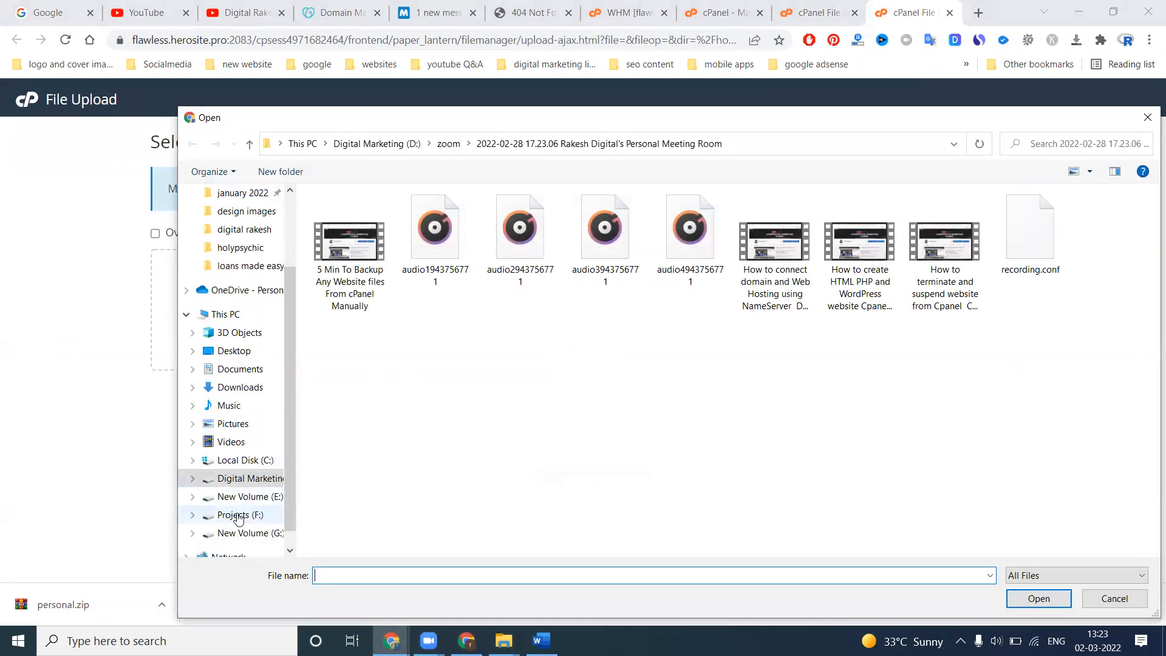
click(234, 514)
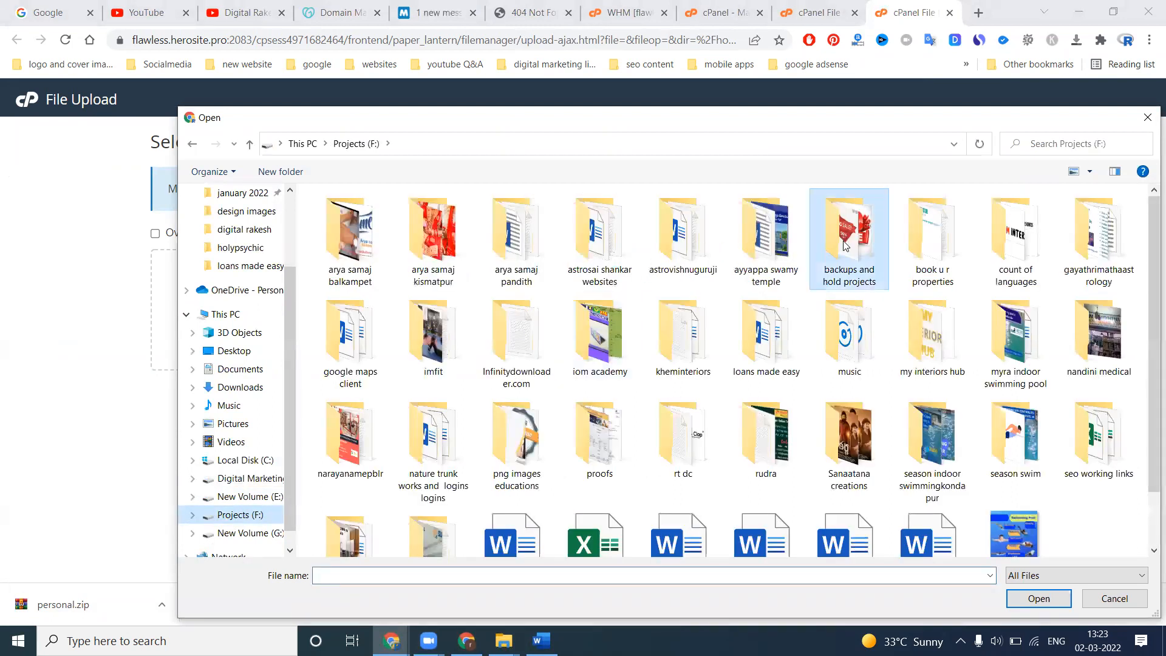
double_click(848, 243)
double_click(377, 250)
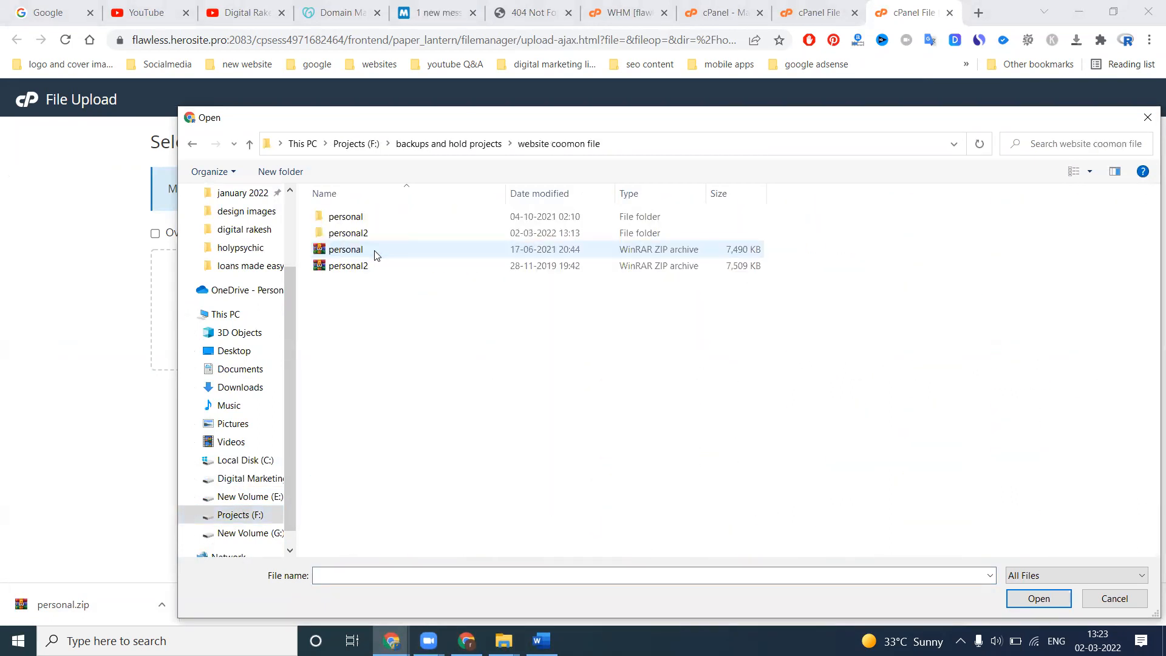
double_click(357, 252)
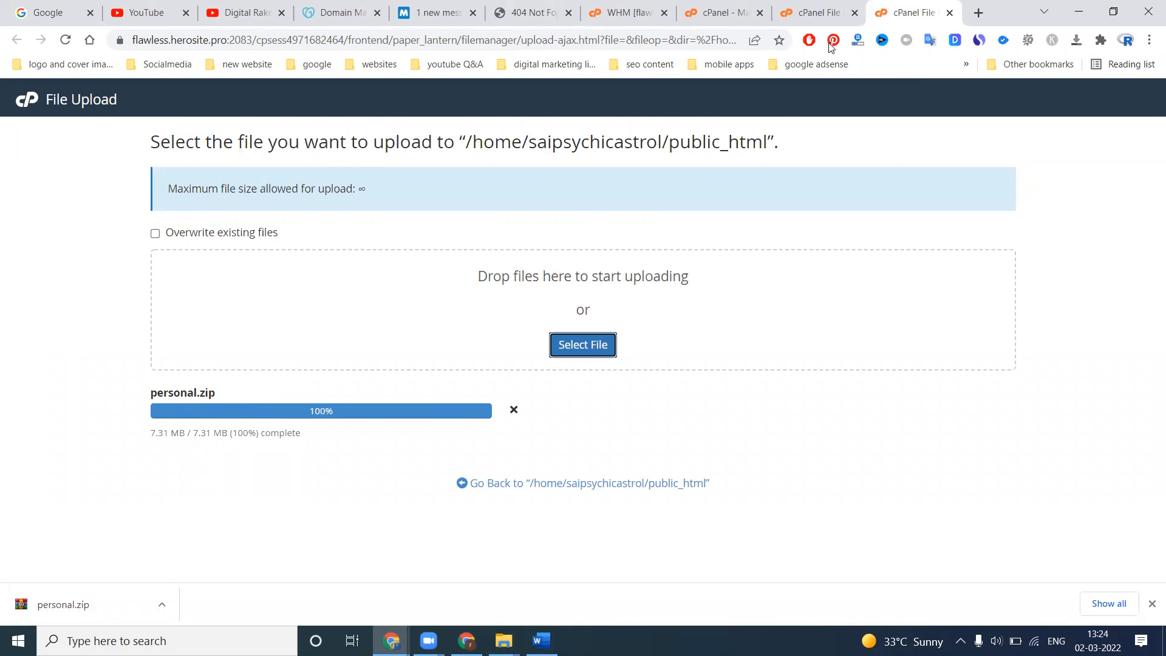
- Refresh the public_html file list and extract personal.zip into /public_html
click(813, 5)
click(576, 161)
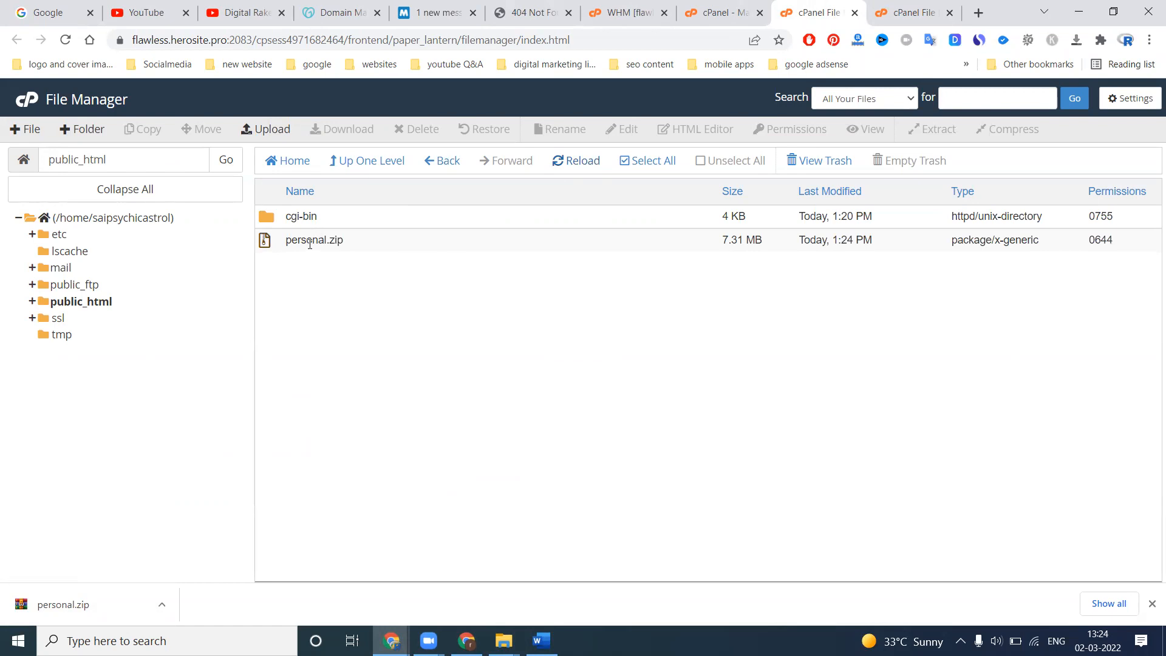
right_click(309, 243)
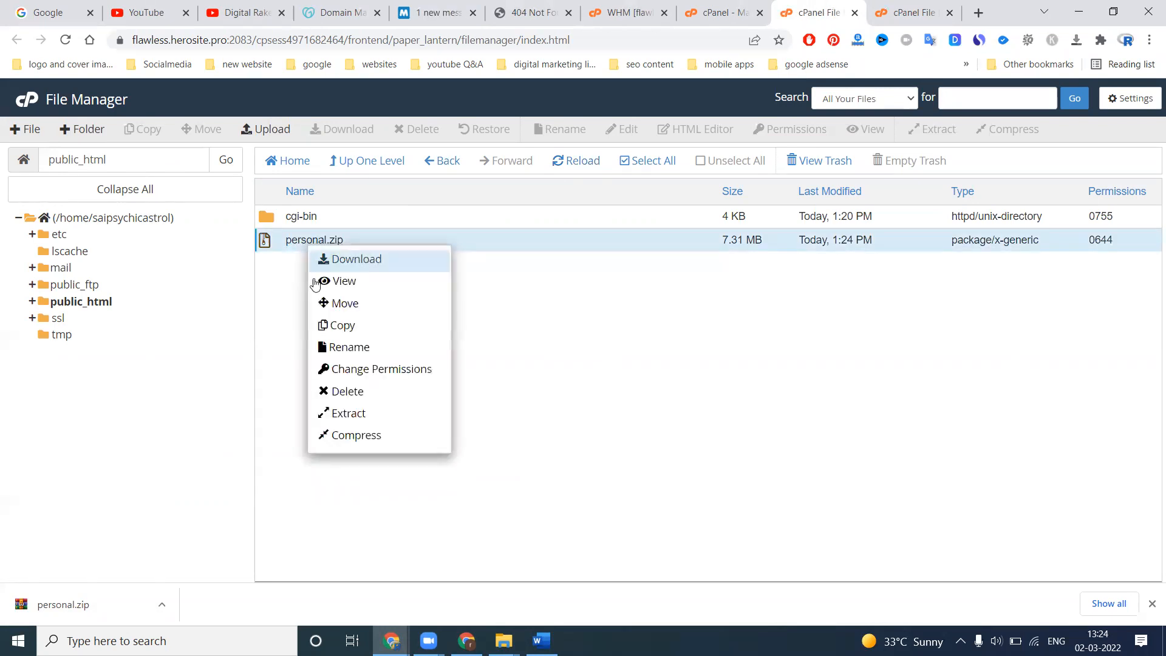
click(349, 415)
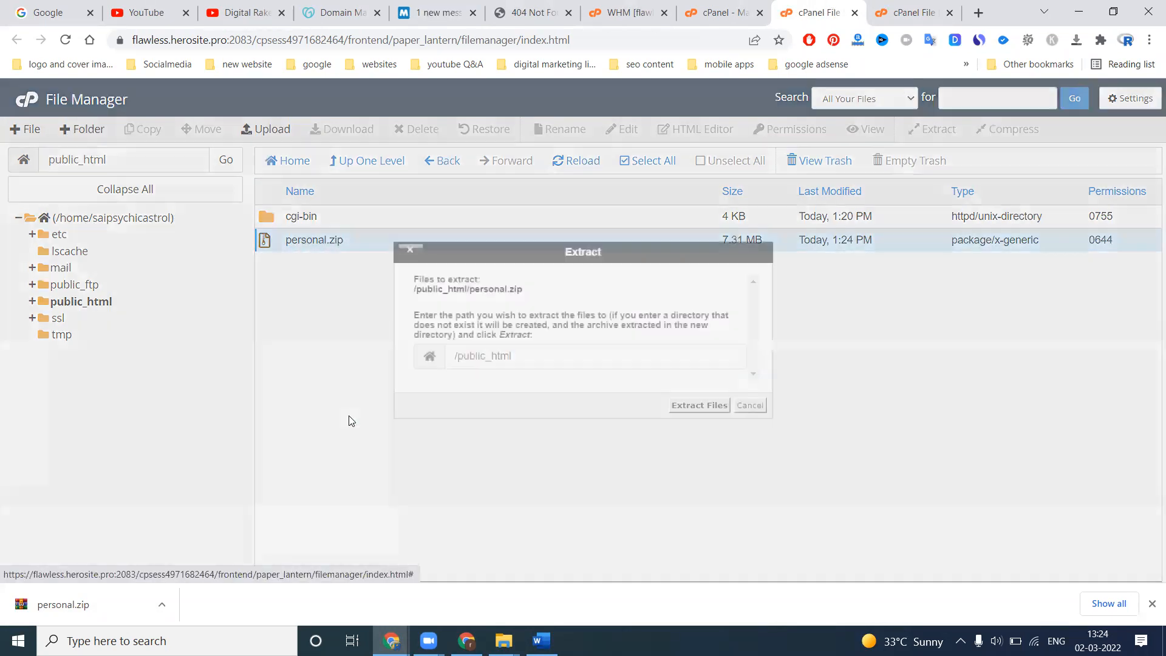
click(715, 406)
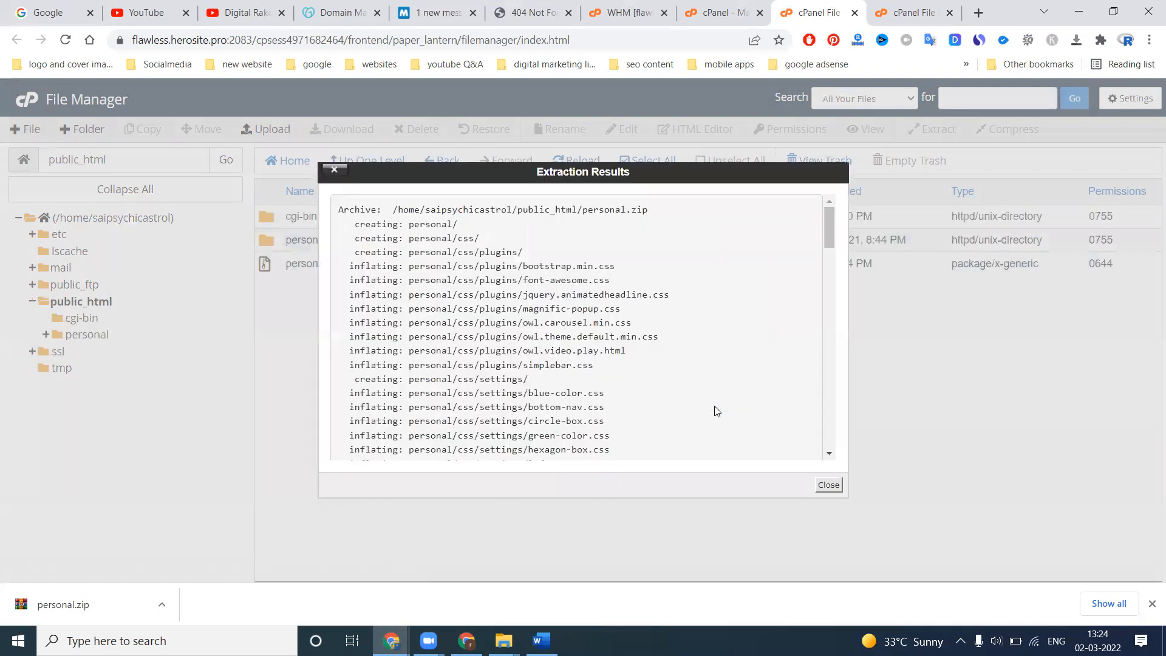
click(829, 484)
- Copy everything inside the extracted personal folder (css, fonts, img, js and index.html) to /public_html
double_click(366, 246)
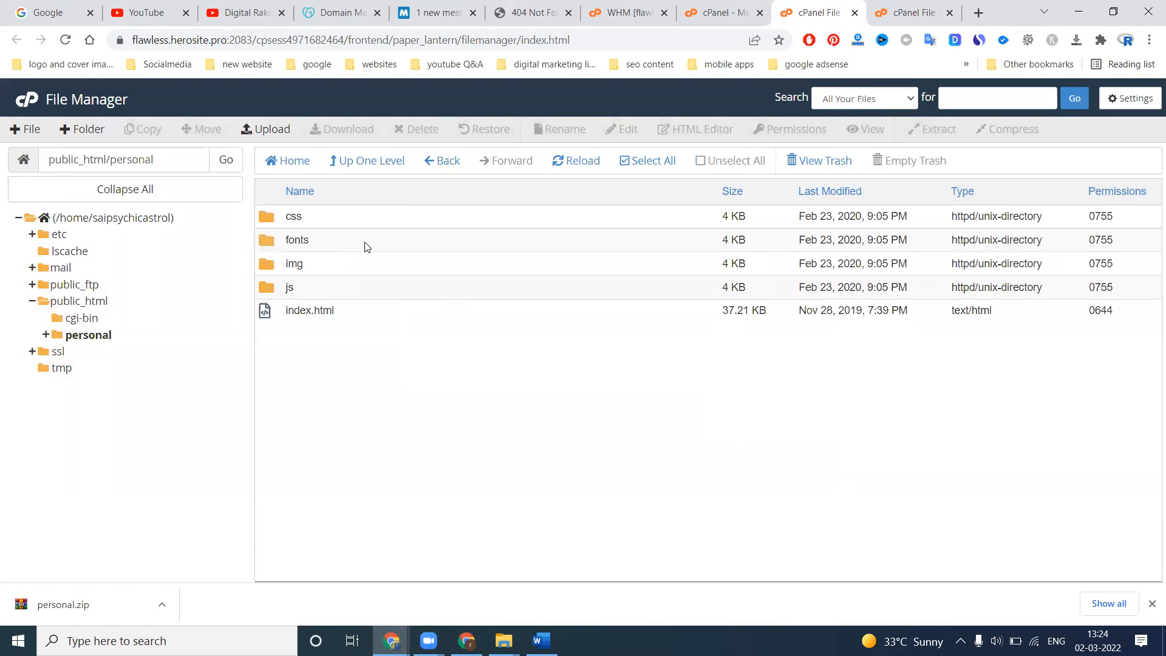
click(366, 246)
key(ctrl+a)
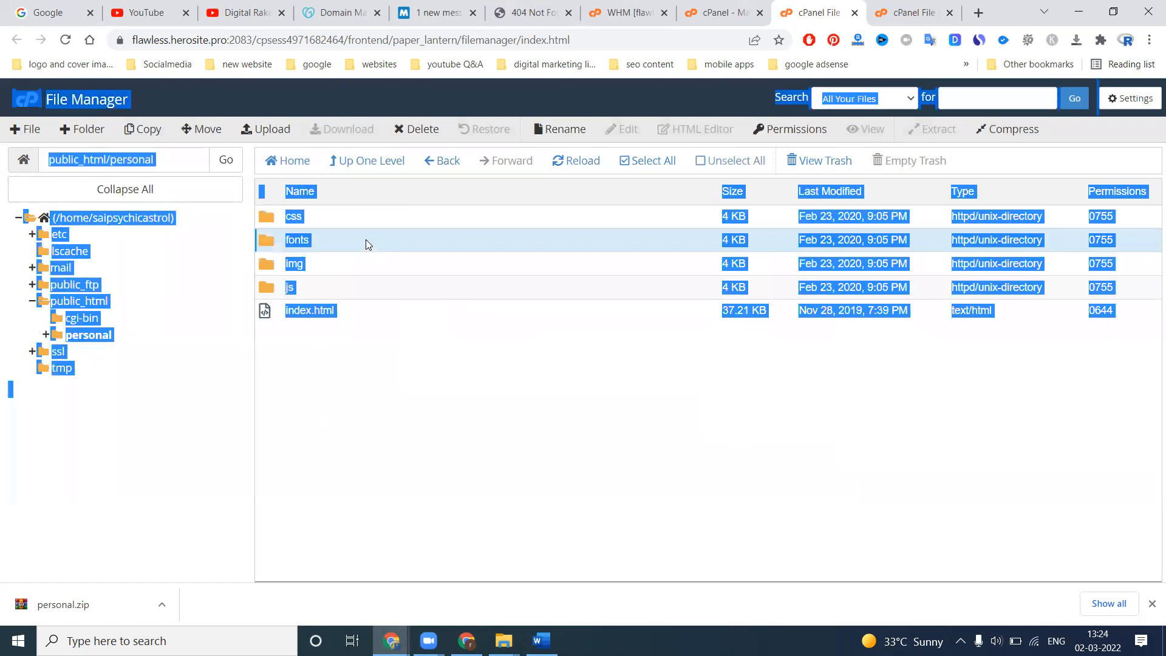
click(407, 370)
click(666, 169)
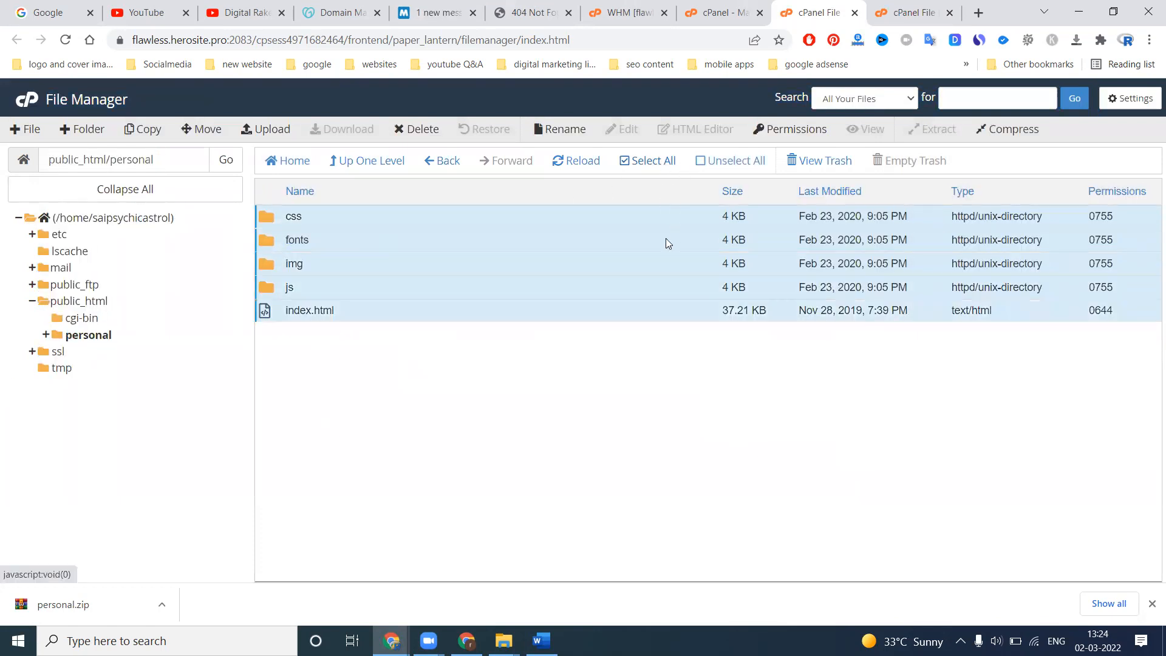
right_click(306, 225)
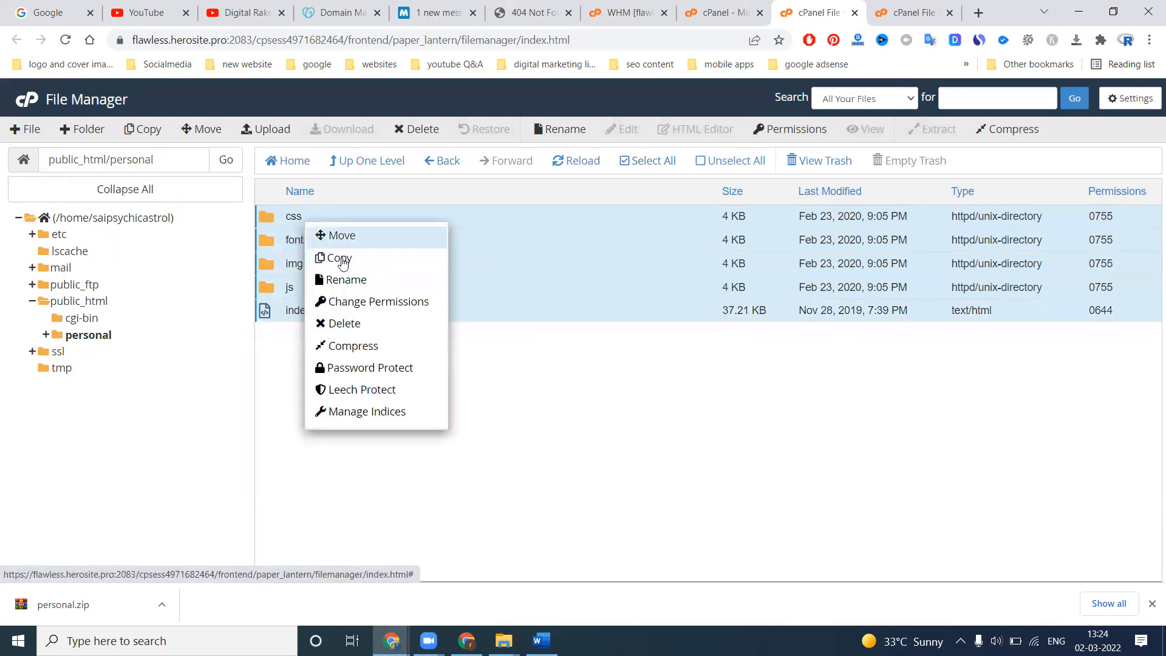
click(339, 258)
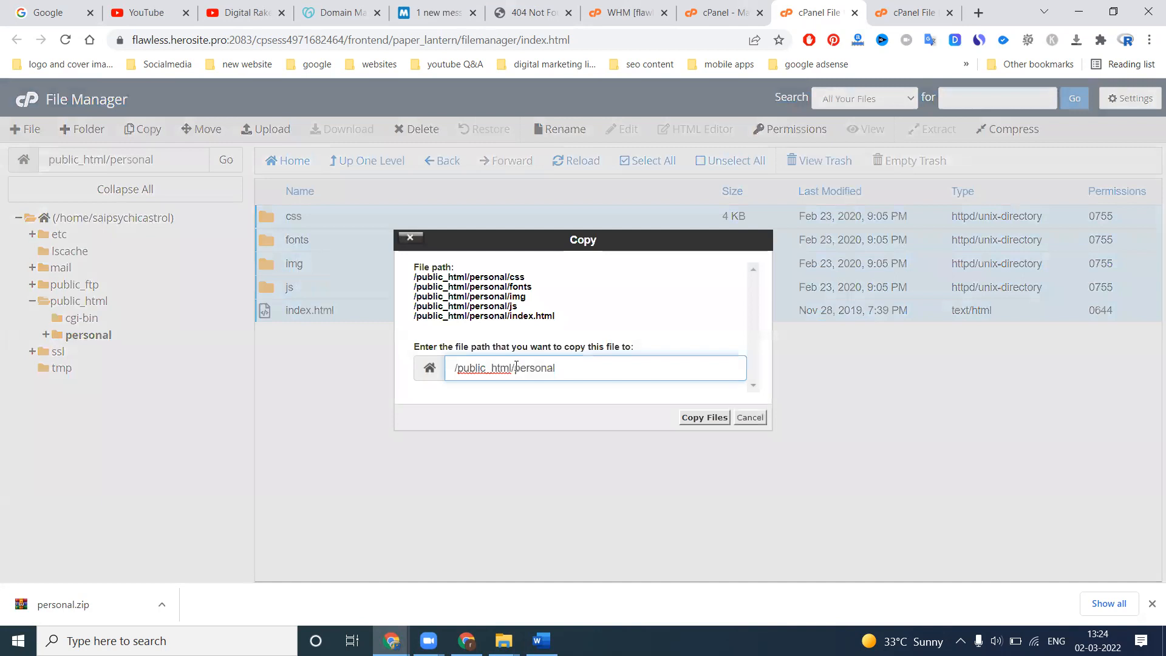
drag(516, 366, 619, 368)
key(BackSpace)
key(BackSpace)
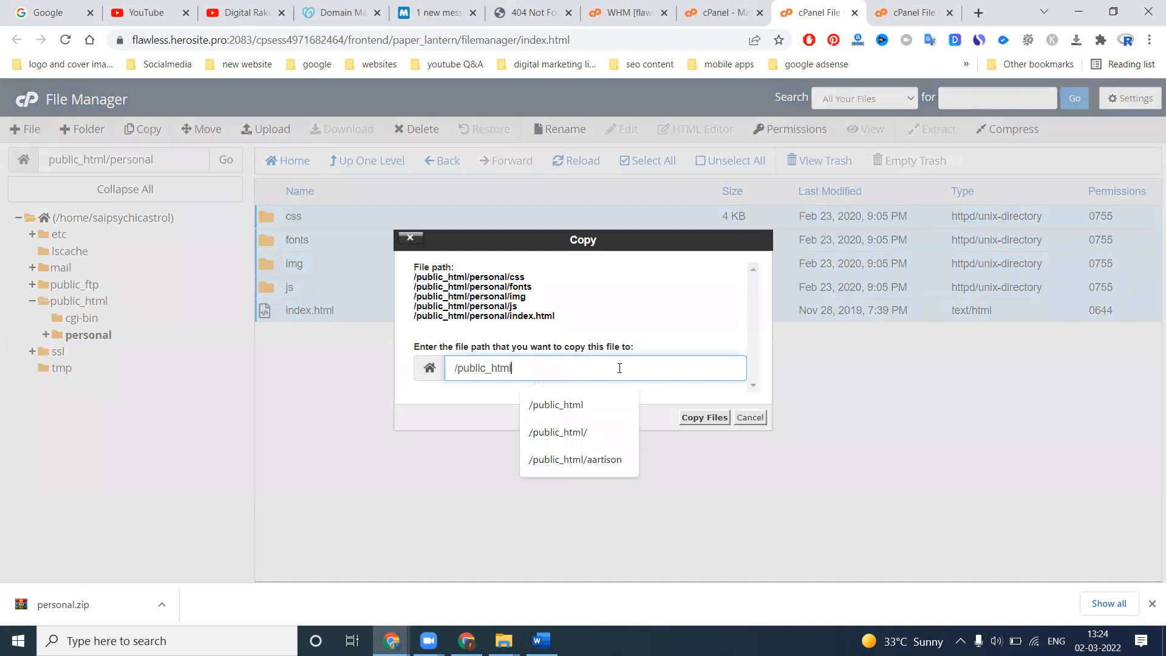
click(700, 417)
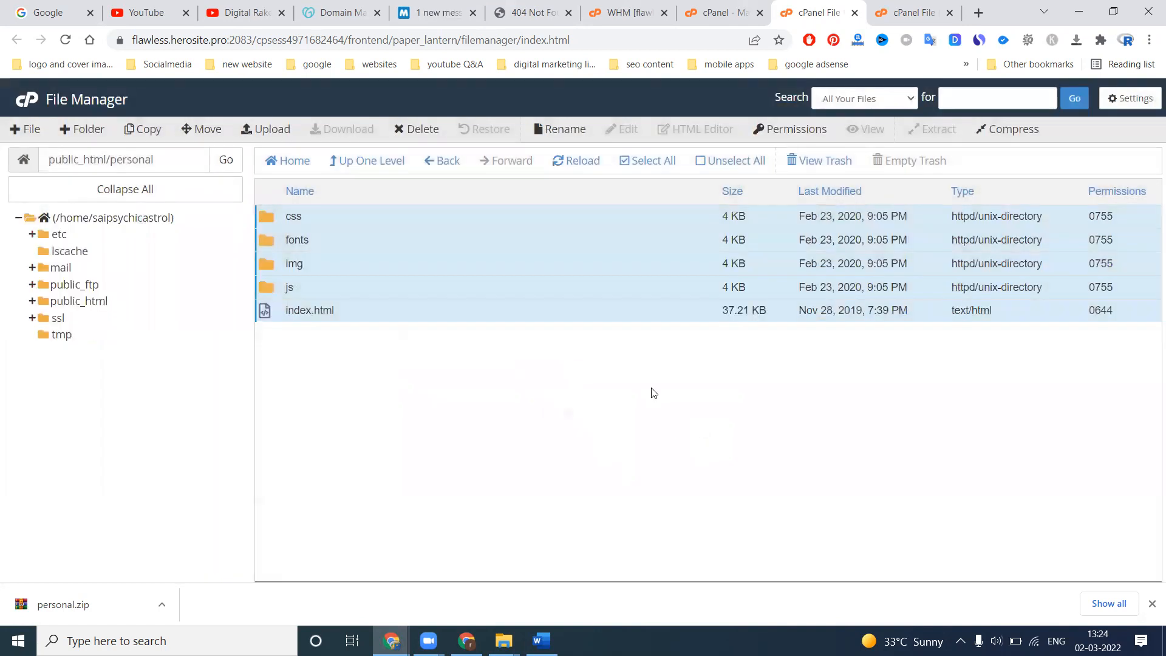
- Go back up to public_html to check the copied files, and reload saipsychicastrologer.com to view the site
click(383, 164)
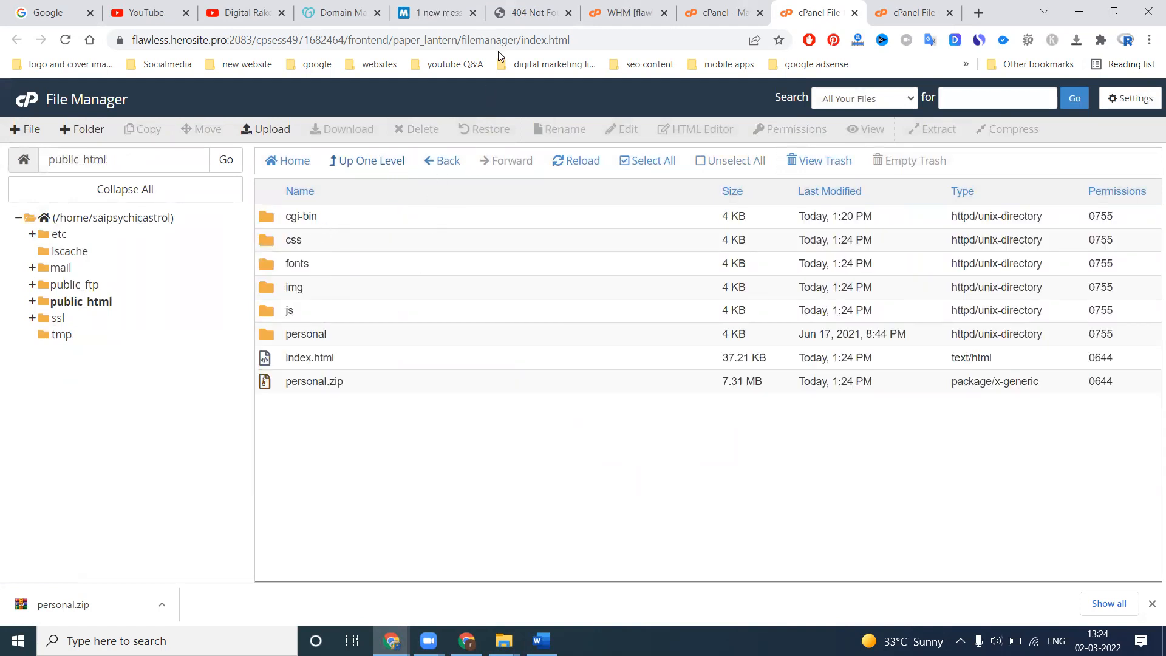
click(528, 14)
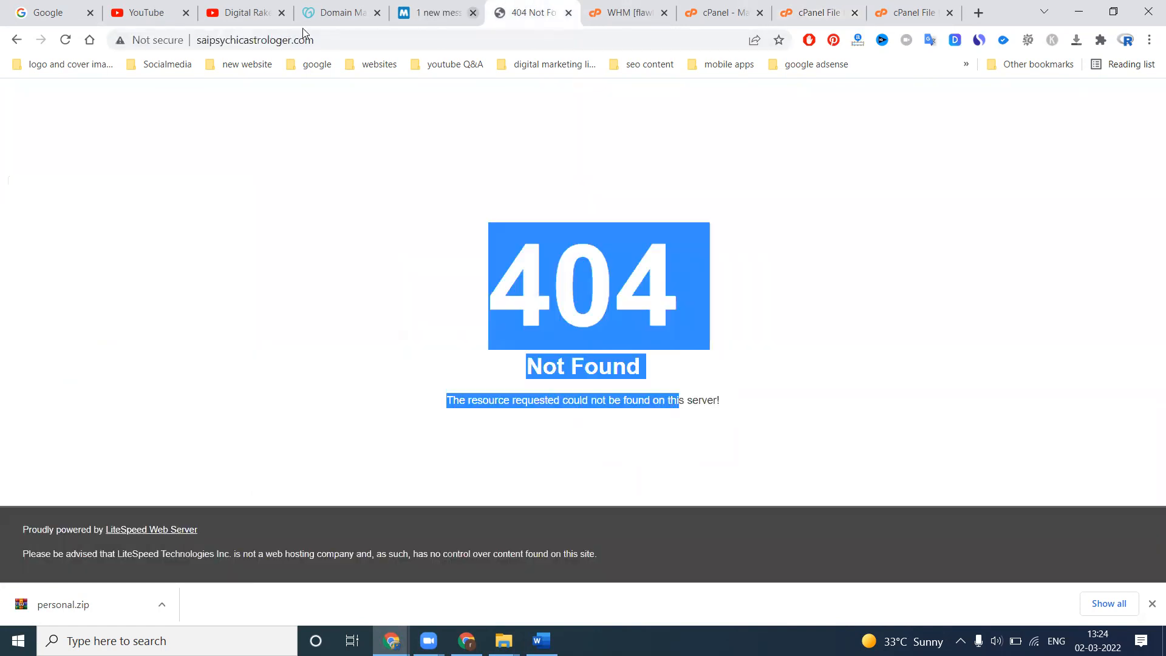
click(67, 46)
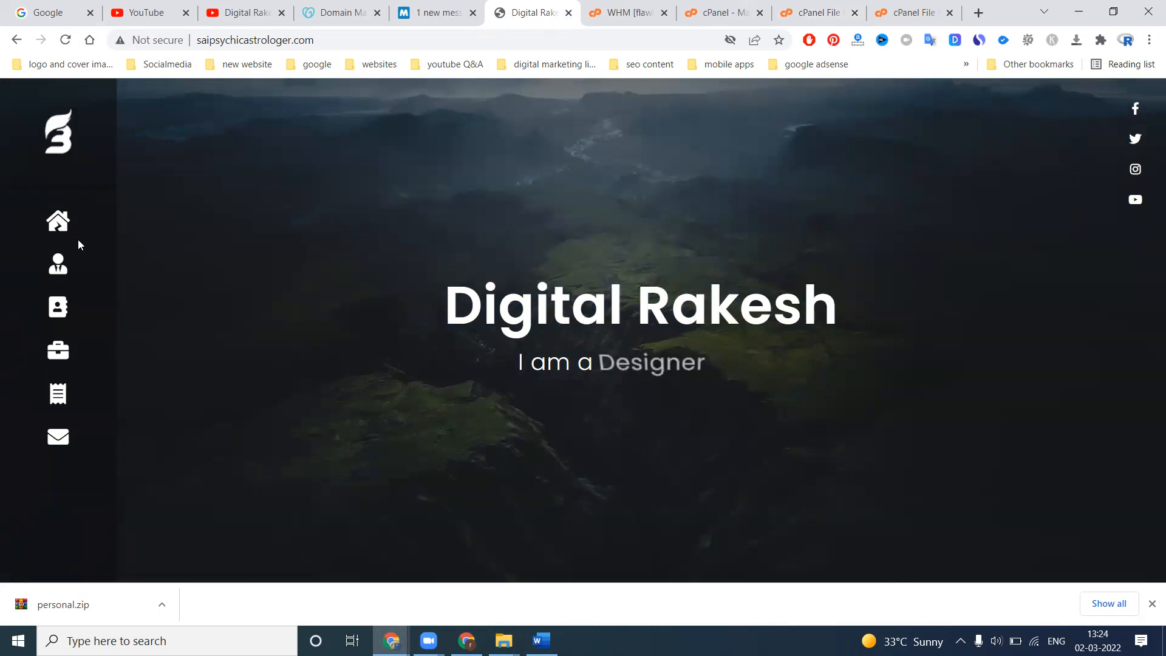
- View the About Me section of the live website and return to its home section
click(58, 266)
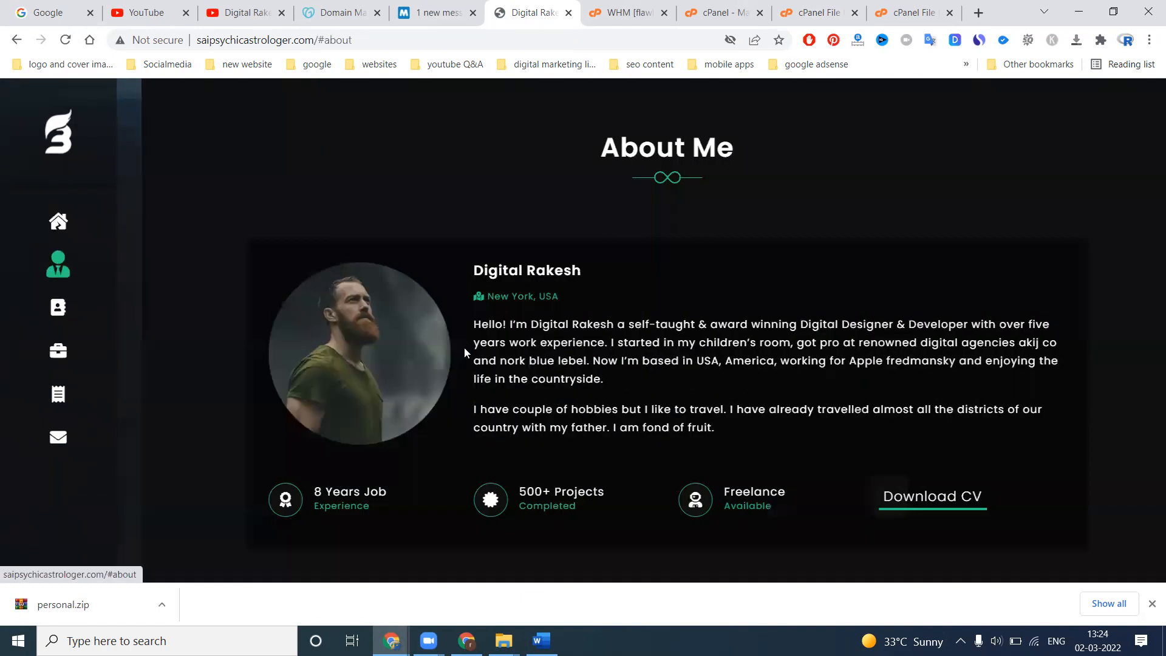
click(55, 220)
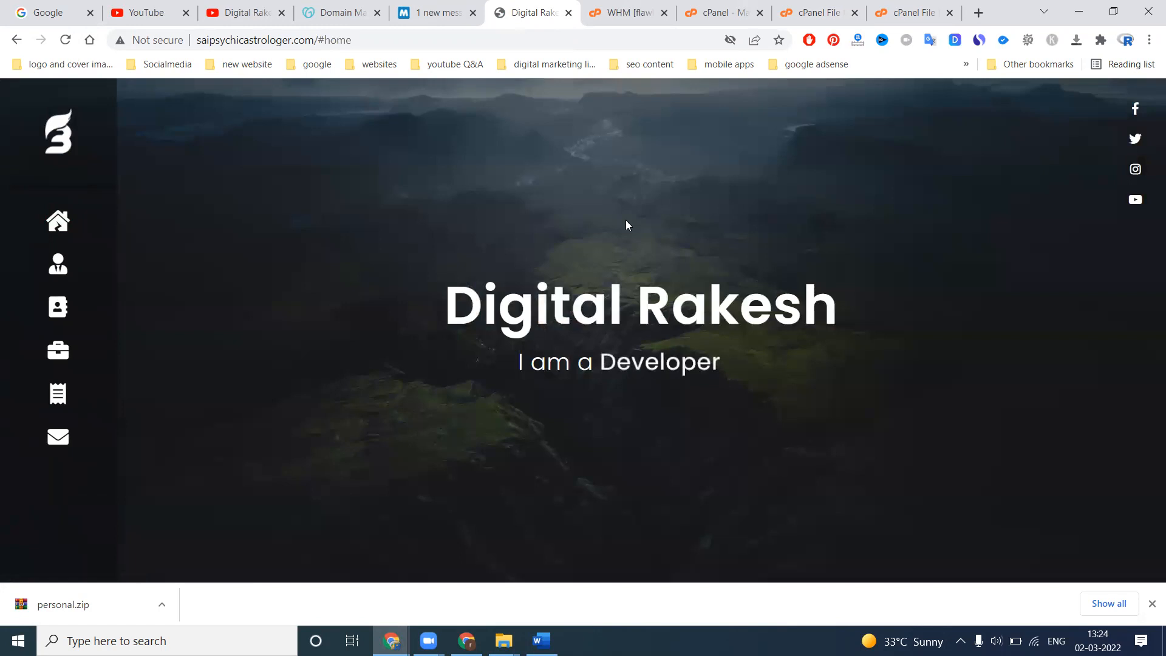
- Permanently delete the extracted personal folder from public_html, skipping the trash, and reload the website to check it
click(898, 13)
click(817, 12)
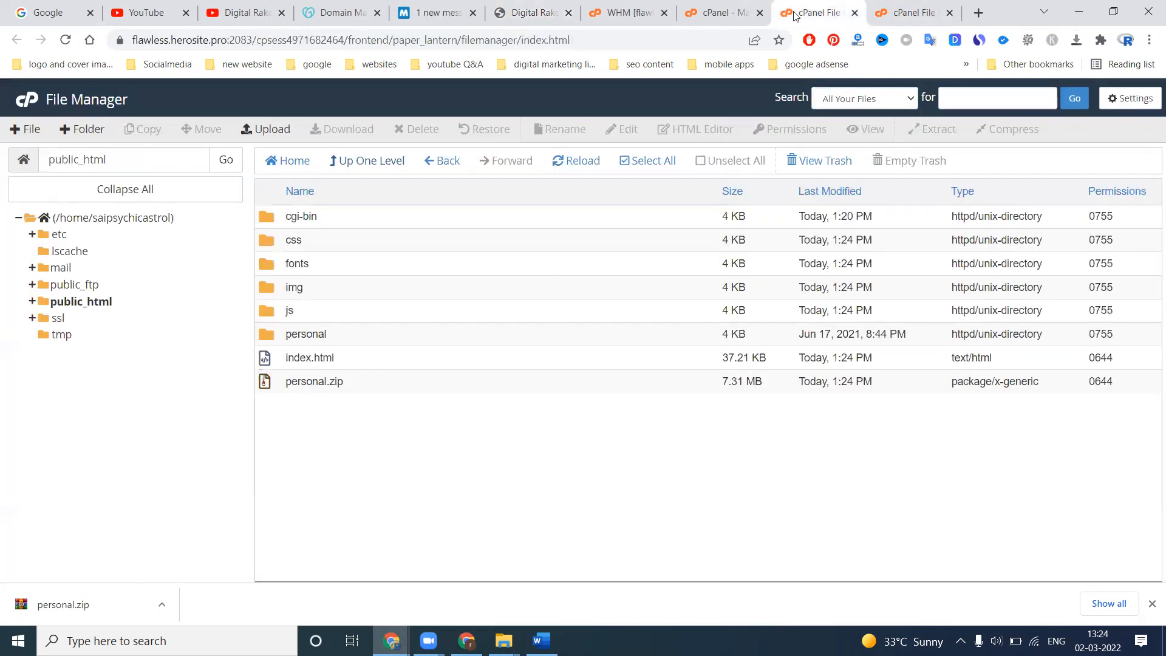
right_click(307, 336)
click(343, 439)
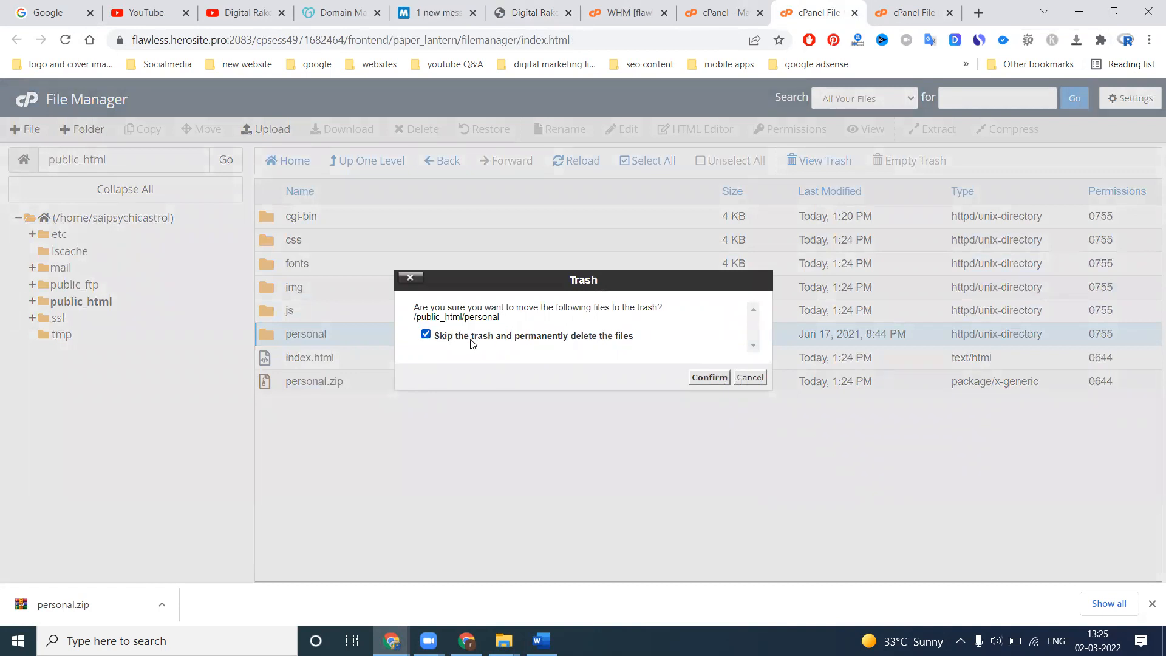
click(709, 378)
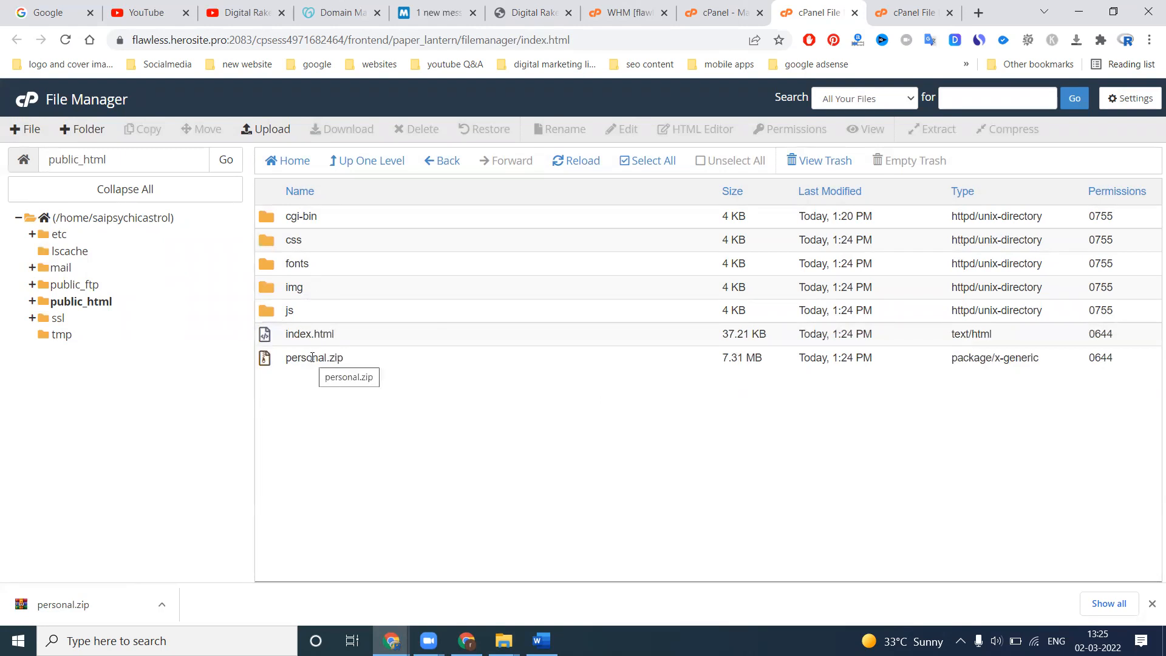
click(501, 17)
click(65, 40)
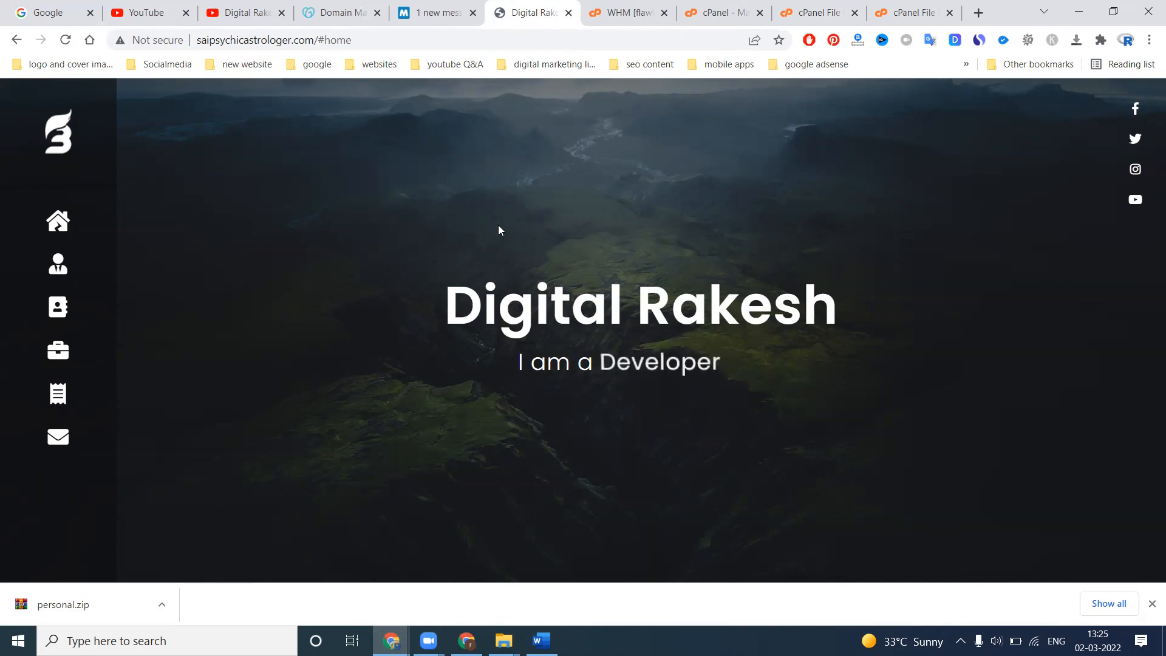
- Reopen File Manager from cPanel, review the public_html contents and the actions for personal.zip, and return to the home directory
click(718, 13)
click(73, 229)
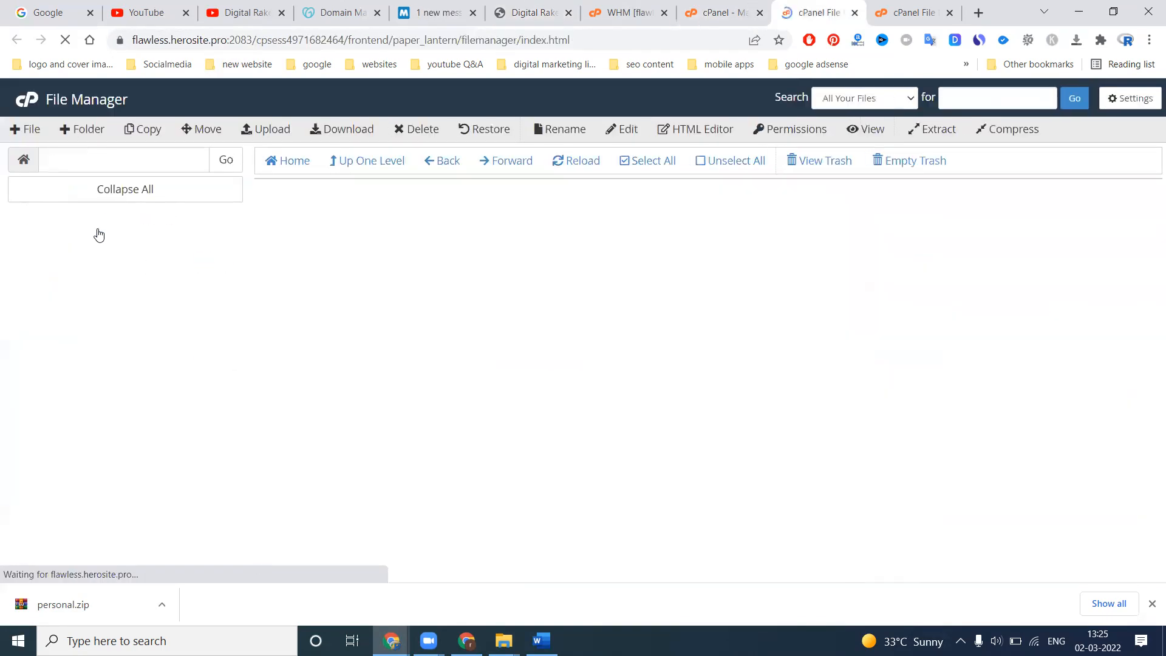
double_click(374, 319)
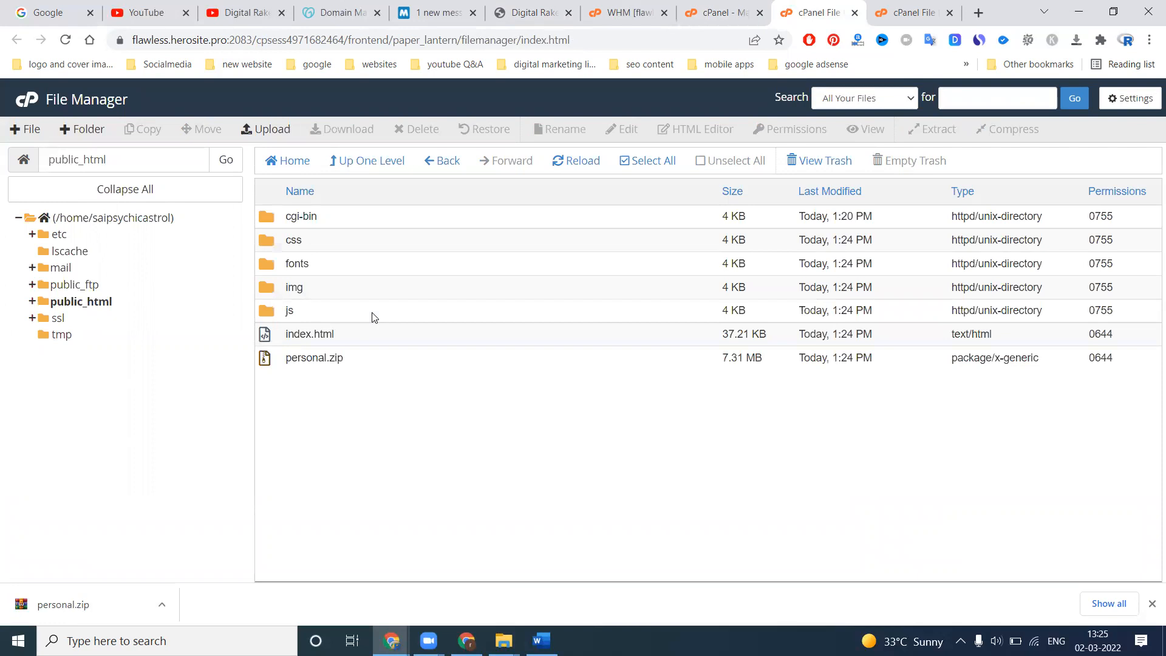
click(365, 161)
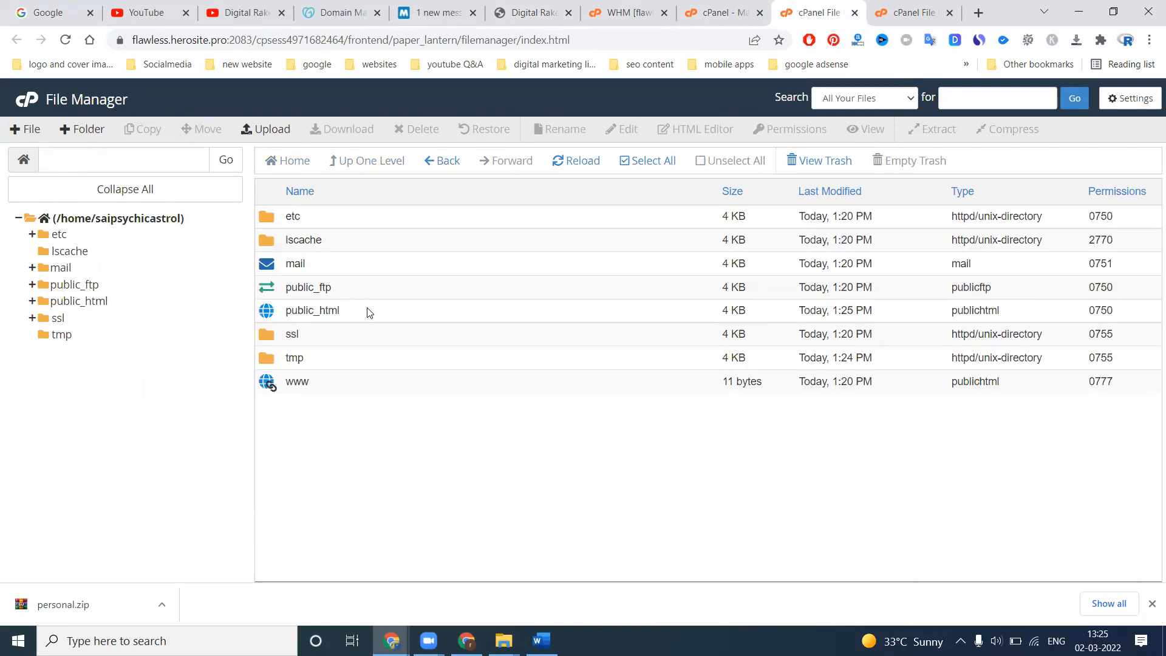
double_click(368, 312)
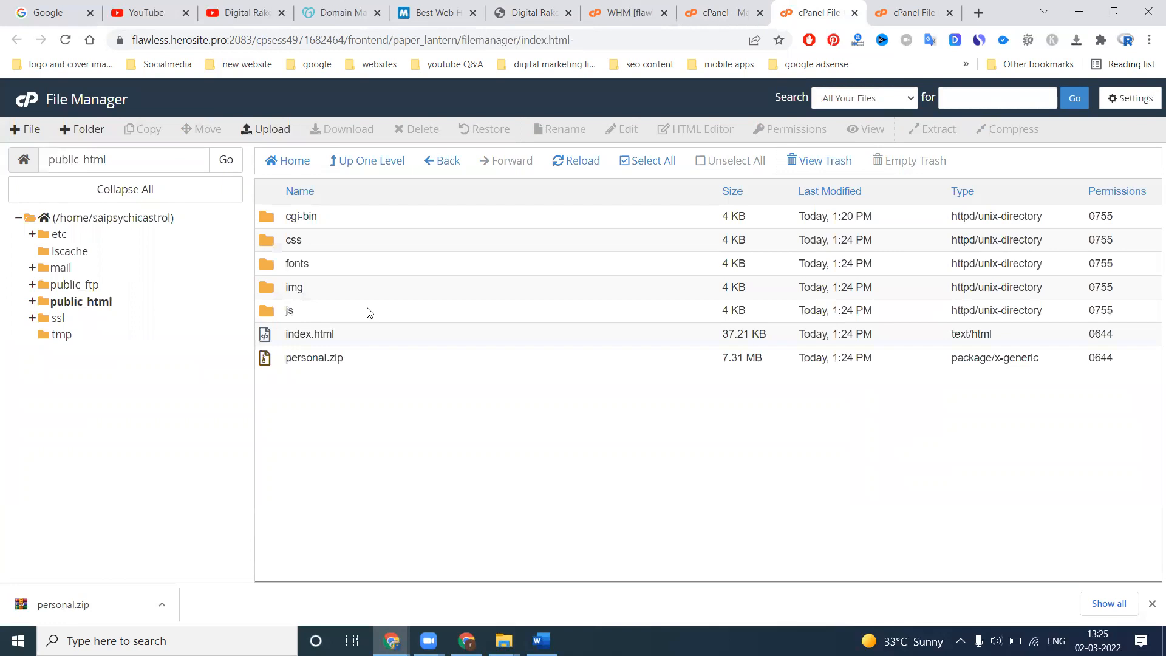
right_click(317, 357)
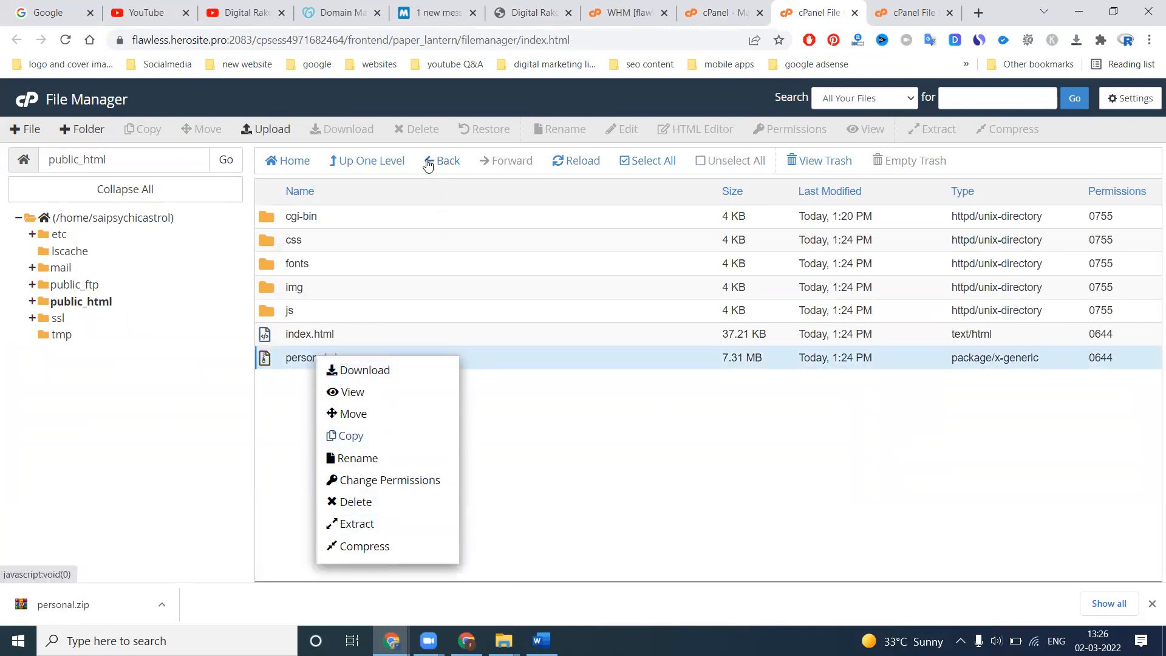
click(379, 163)
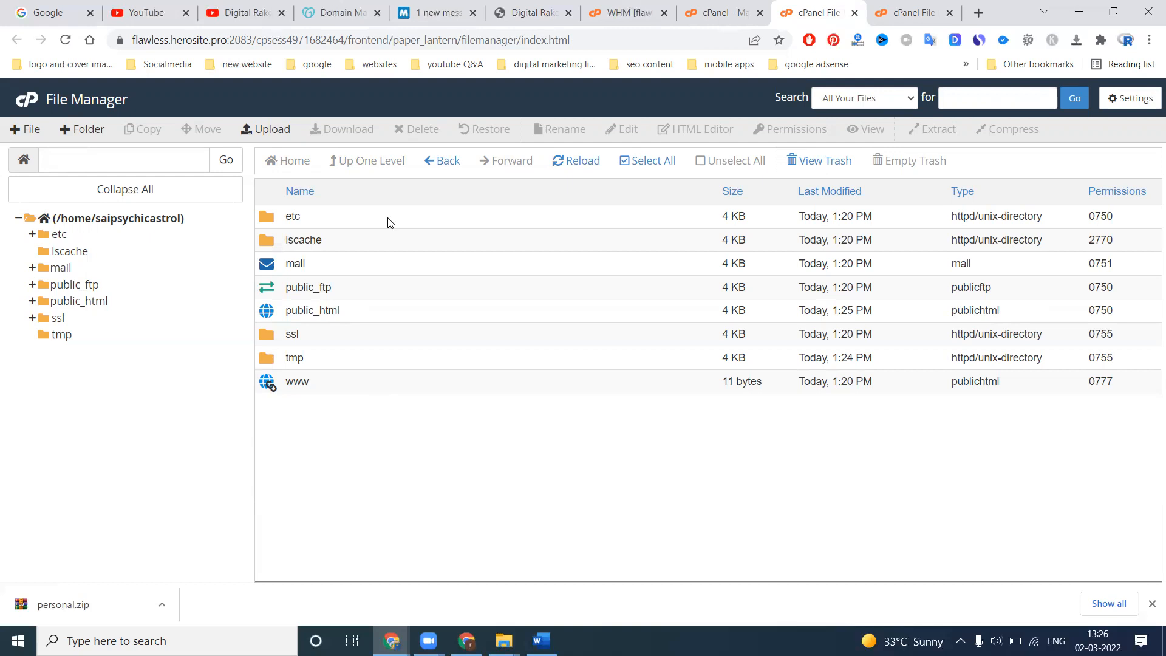
- Check the live saipsychicastrologer.com home page again and switch to the YouTube channel's videos page
click(526, 13)
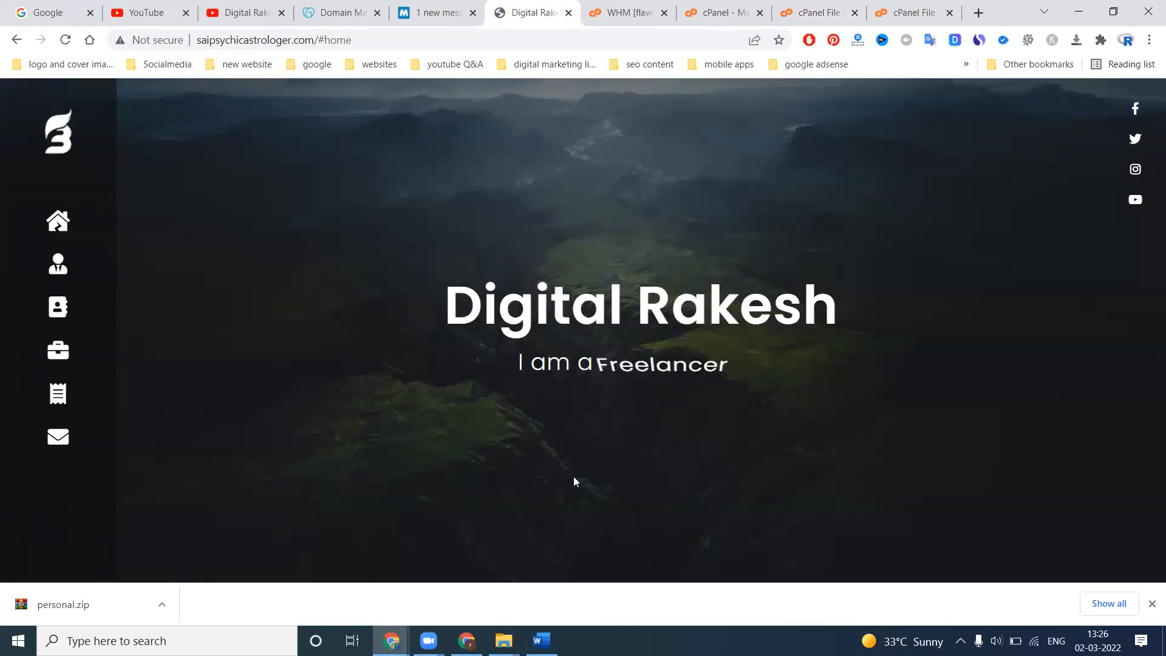
click(248, 13)
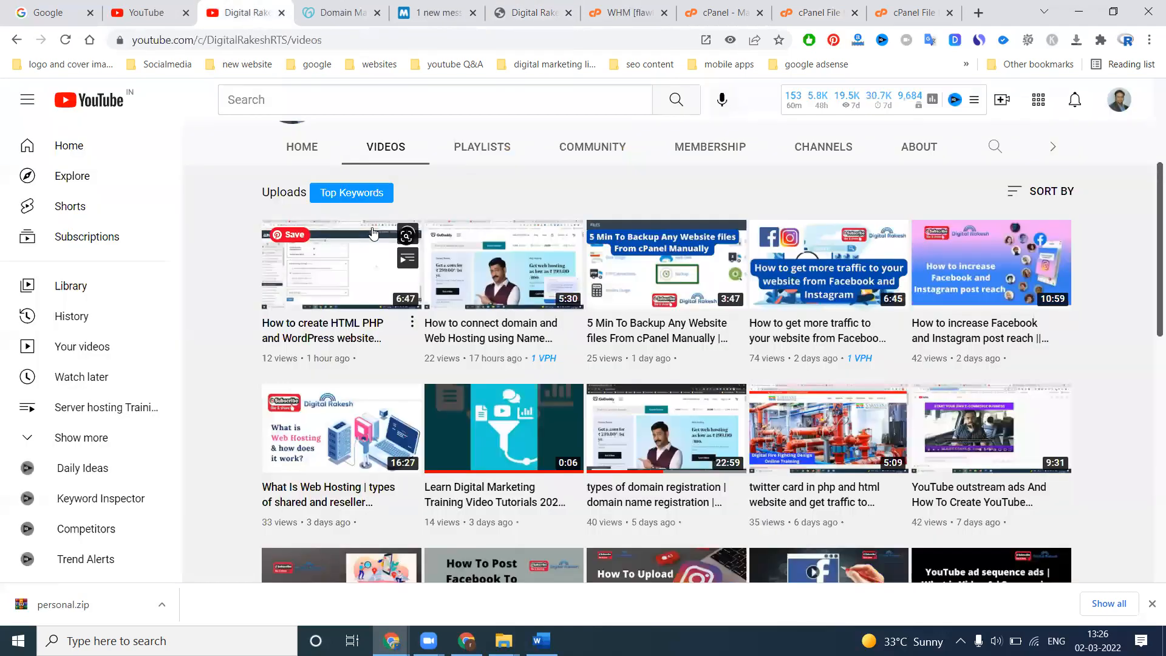